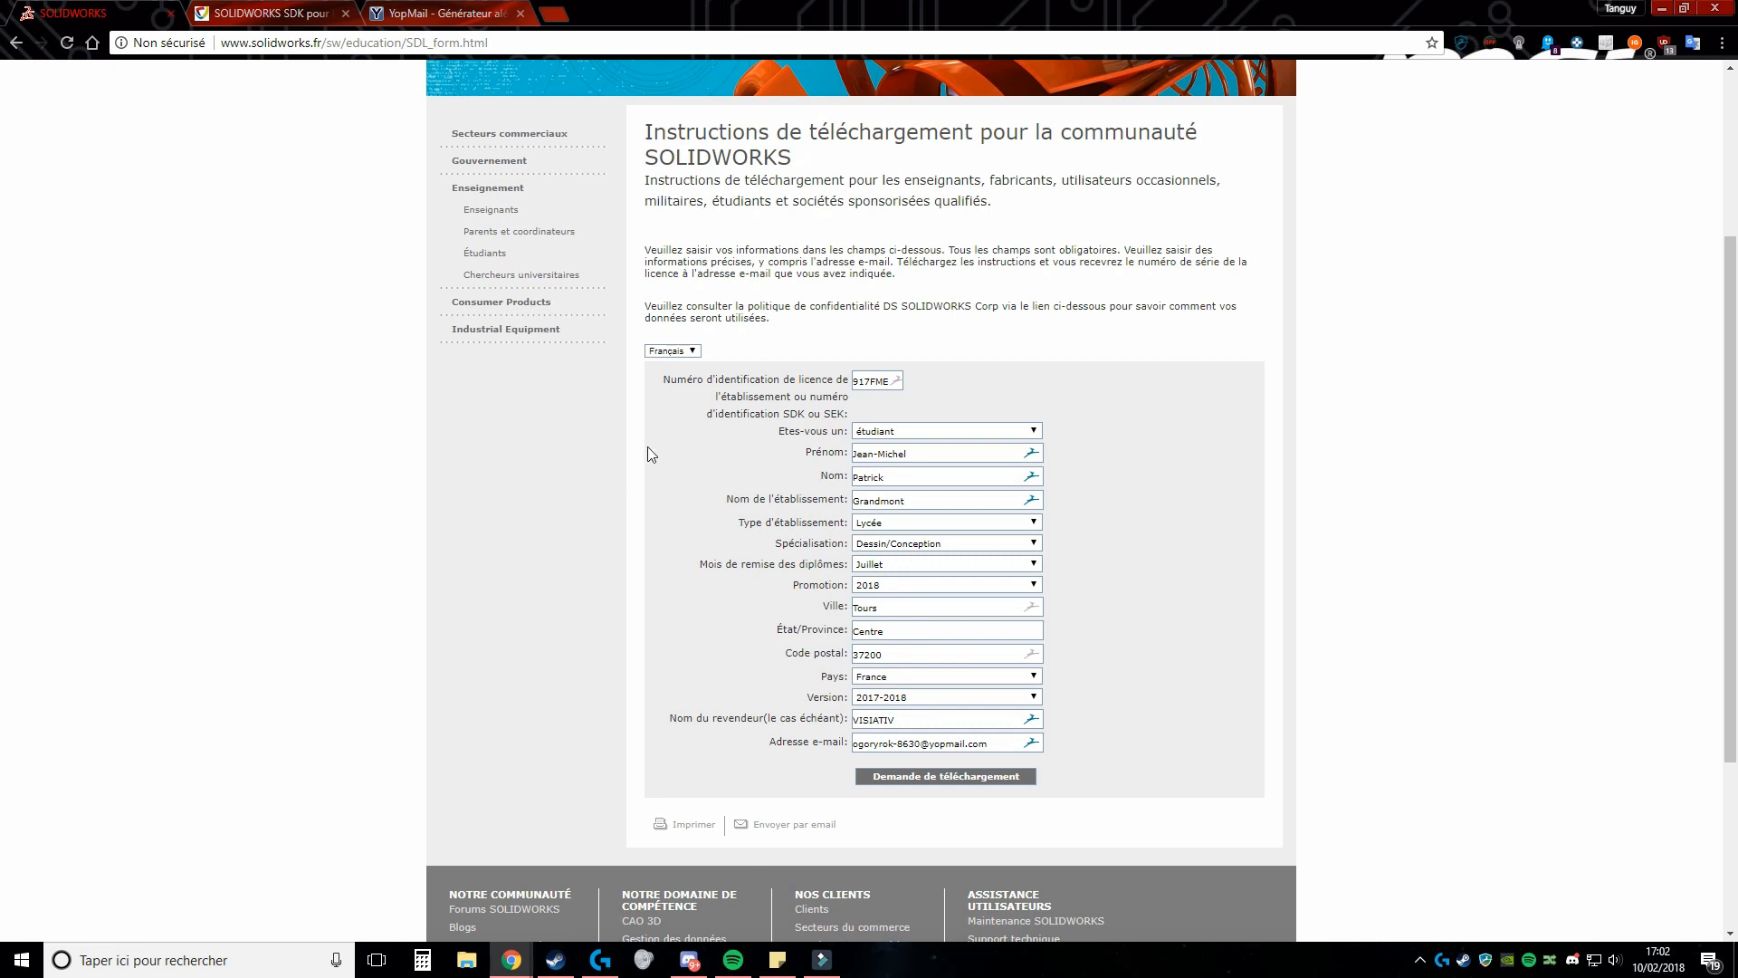
Check the completed SOLIDWORKS community download form and submit the download request.
{"action": "left_click", "coordinate": [530, 41]}
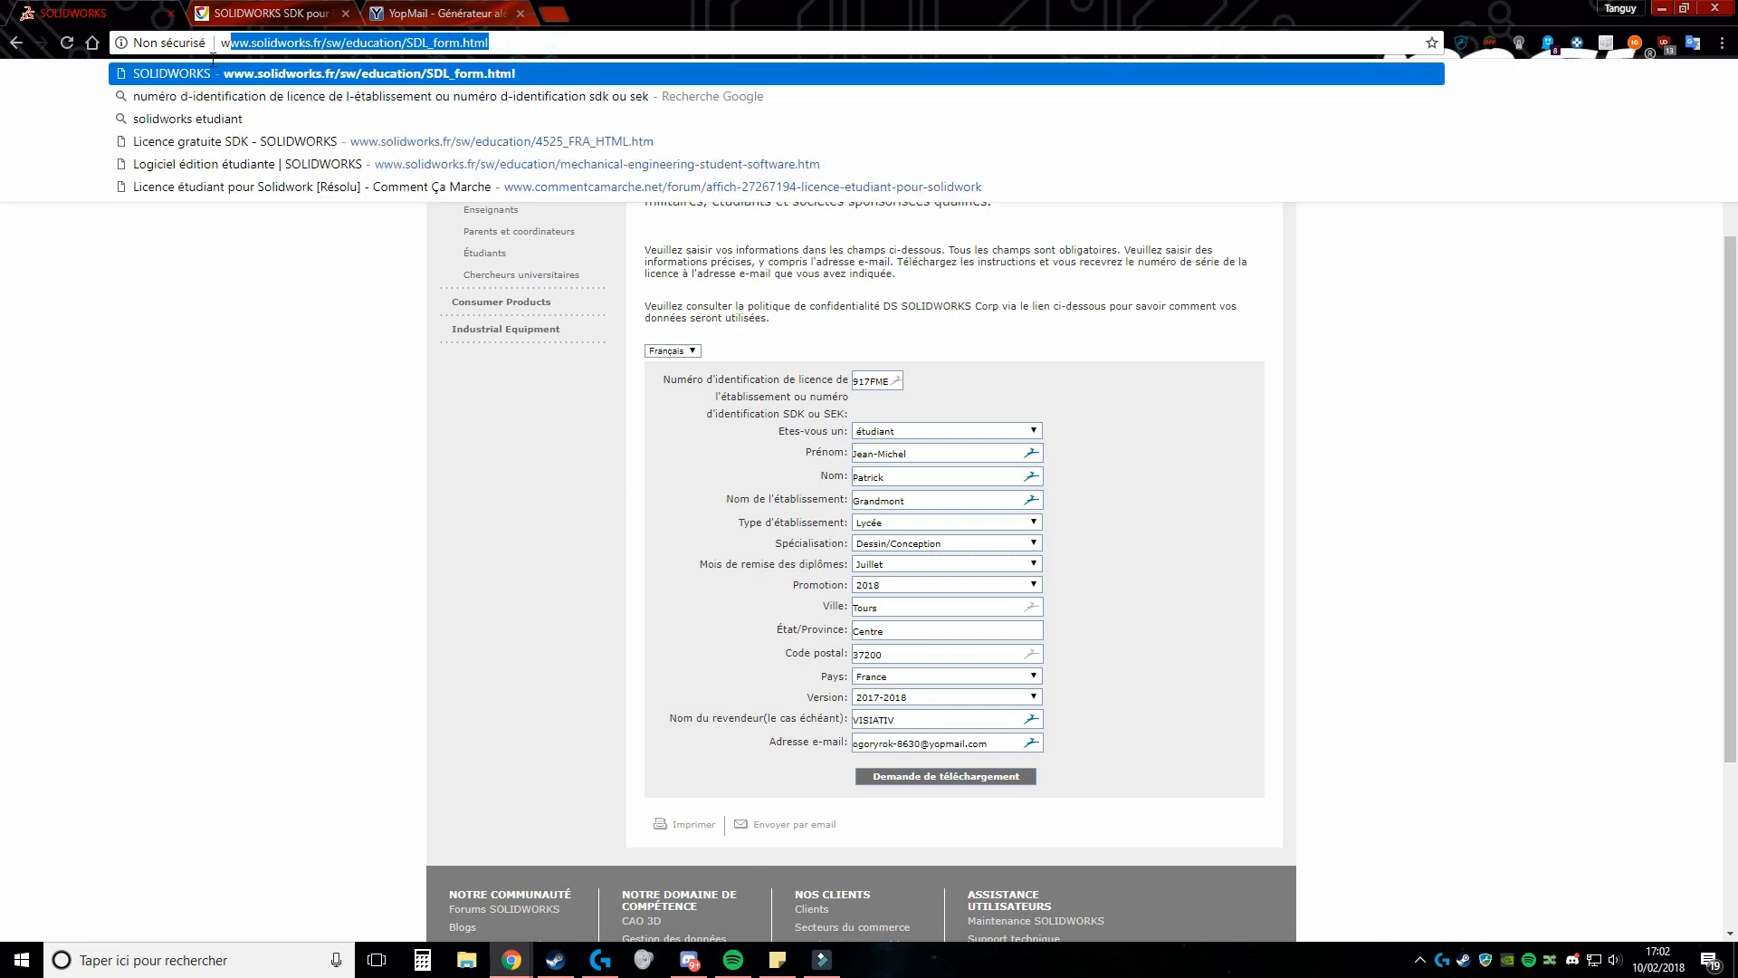
{"action": "left_click", "coordinate": [284, 363]}
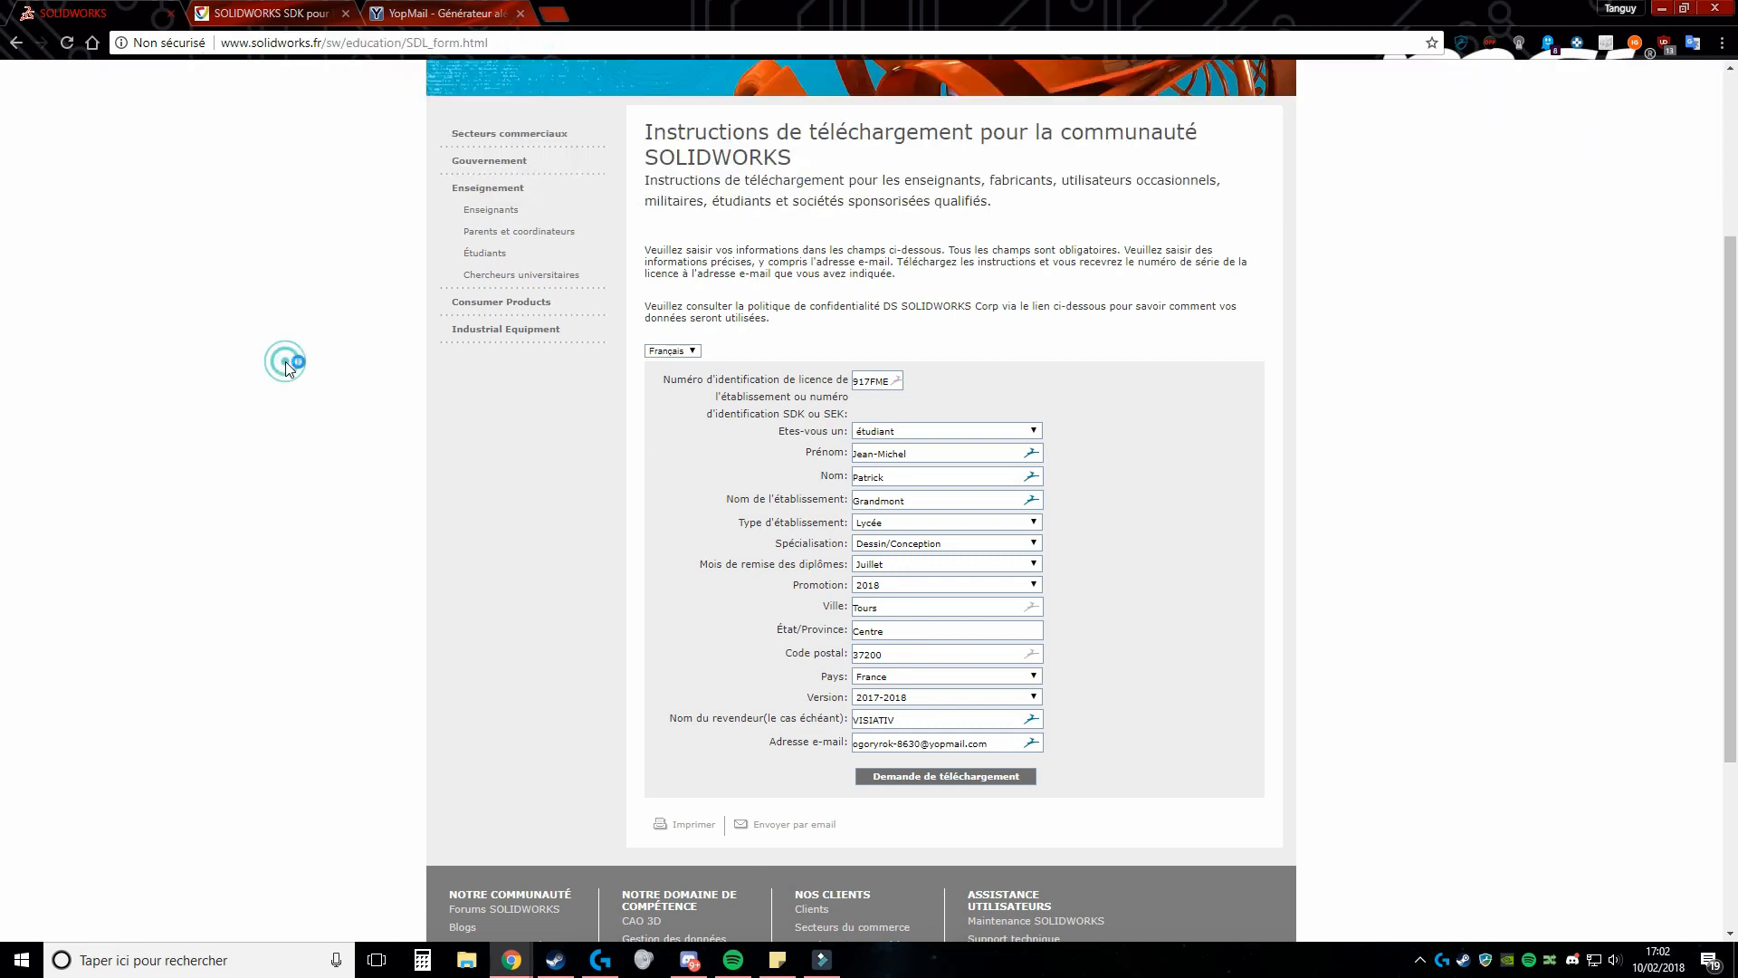
{"action": "double_click", "coordinate": [875, 385]}
{"action": "left_click", "coordinate": [1014, 398]}
{"action": "left_click", "coordinate": [915, 724]}
{"action": "left_click", "coordinate": [991, 779]}
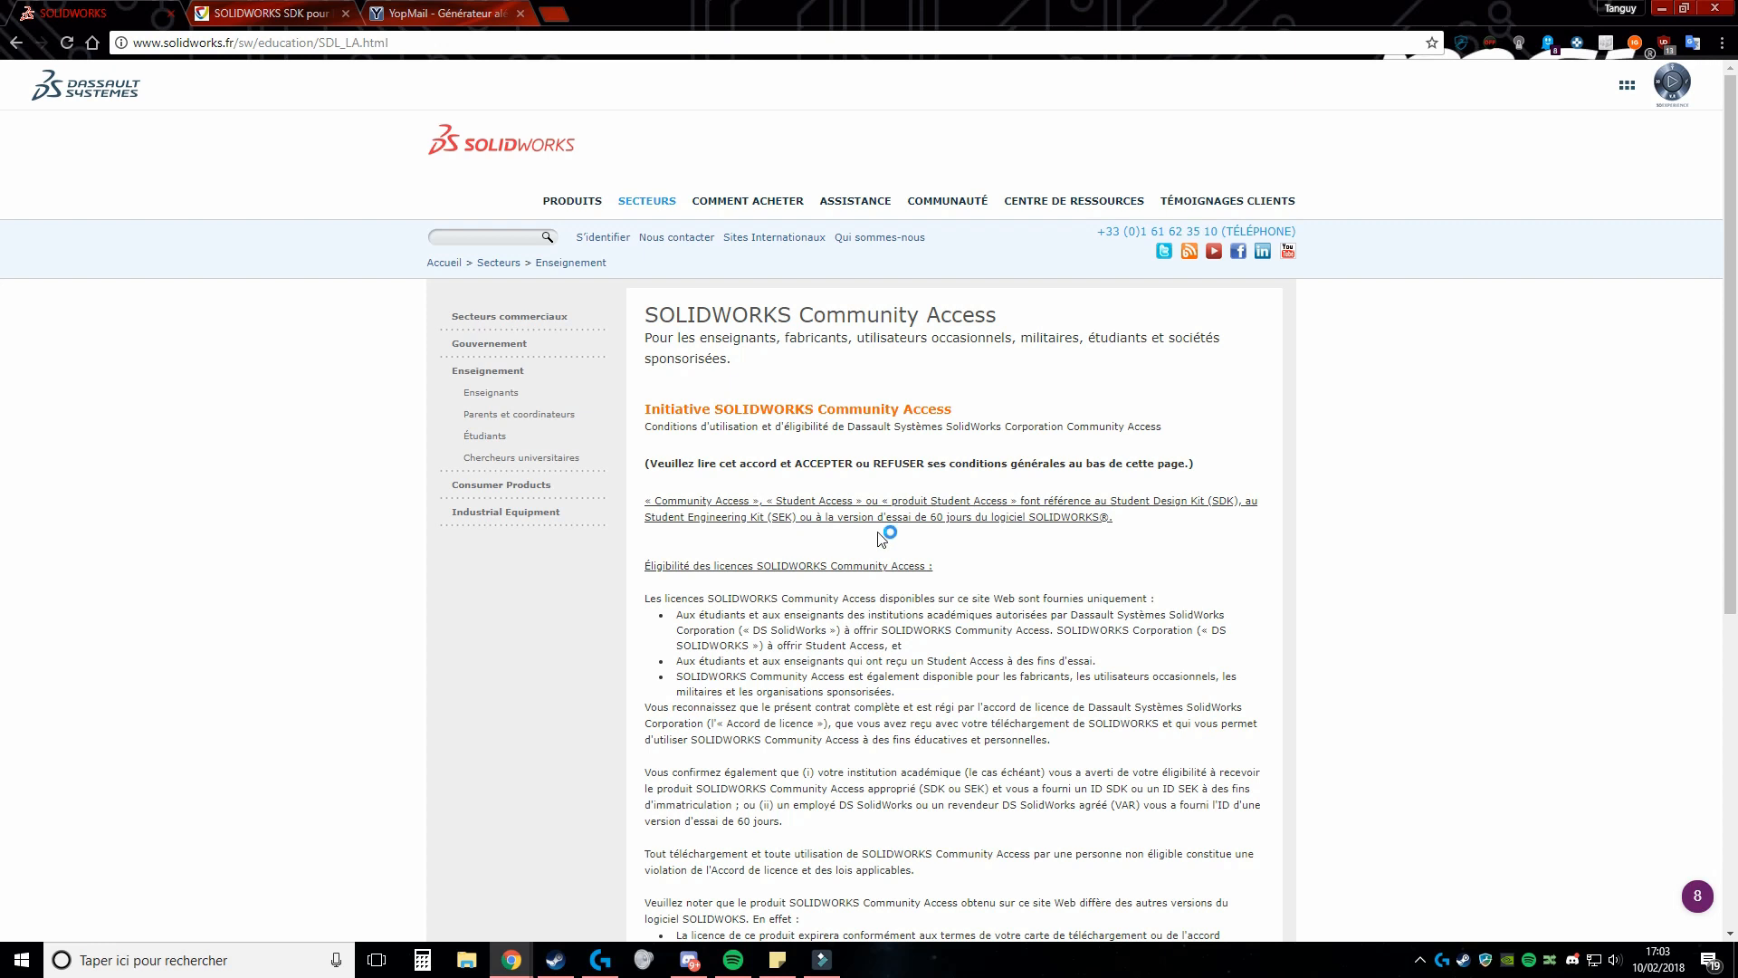
Accept the SOLIDWORKS Community Access agreement and download the Win7/Win8.1/Win10 64-bit installer.
{"action": "scroll", "coordinate": [1181, 507], "scroll_direction": "down", "scroll_amount": 3}
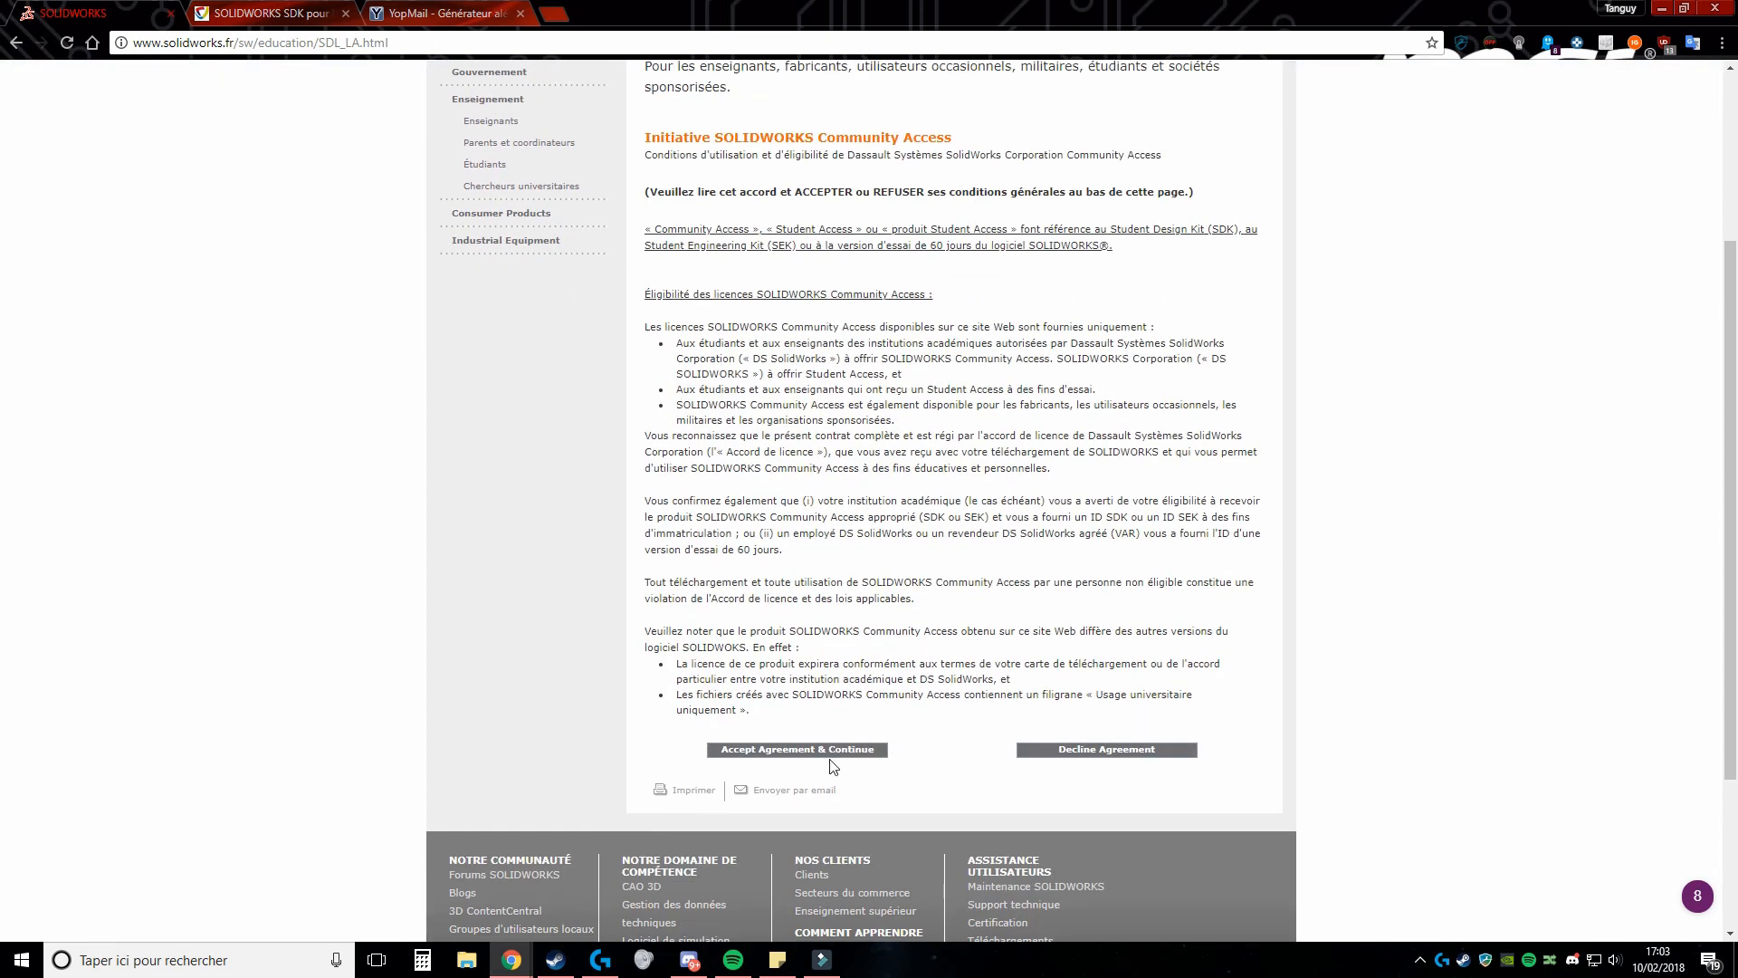
{"action": "scroll", "coordinate": [885, 287], "scroll_direction": "up", "scroll_amount": 1}
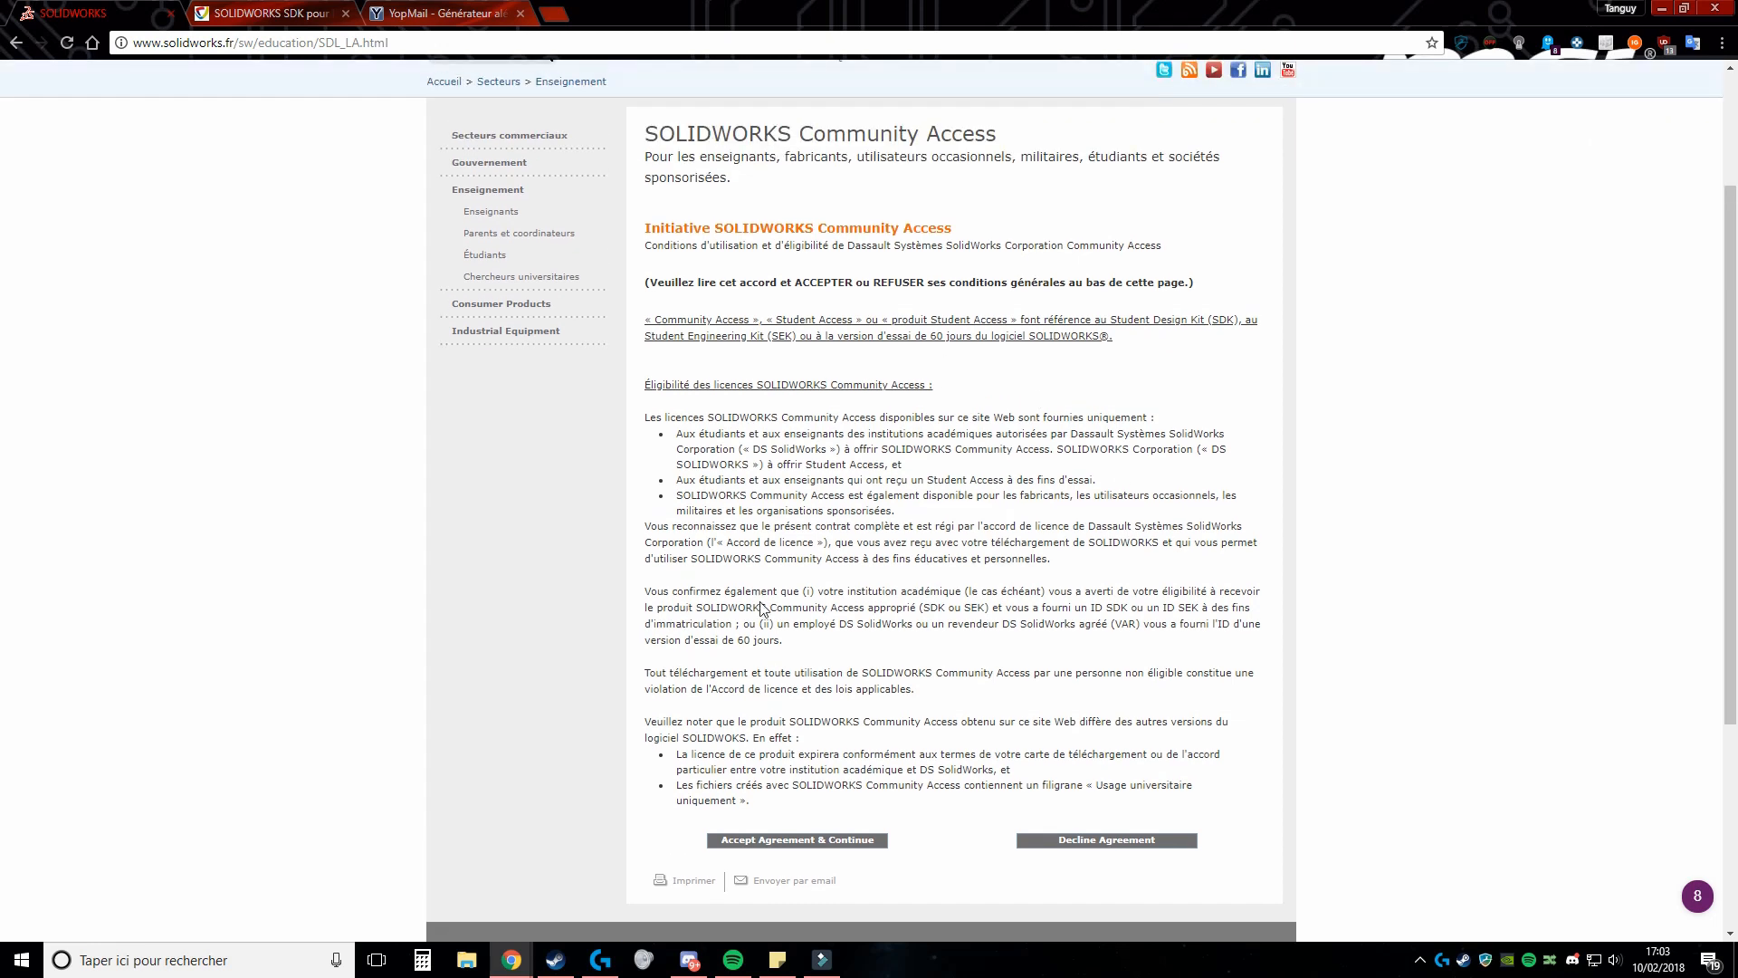
{"action": "left_click", "coordinate": [851, 840]}
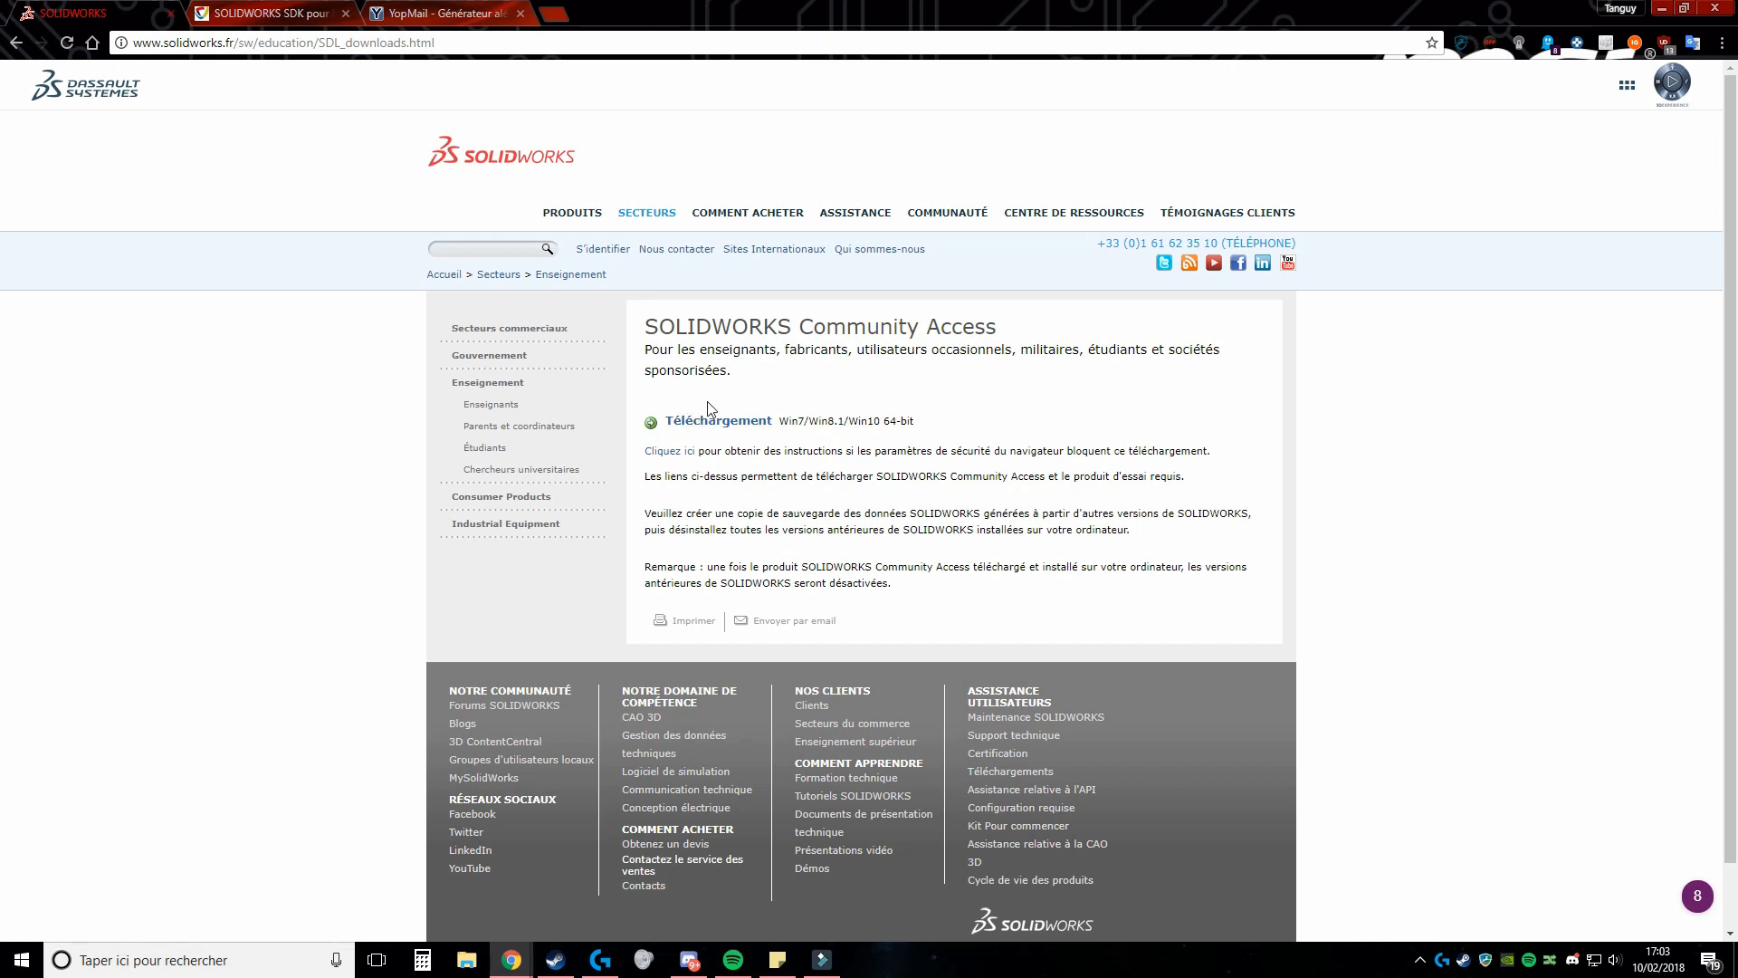
{"action": "left_click", "coordinate": [715, 421]}
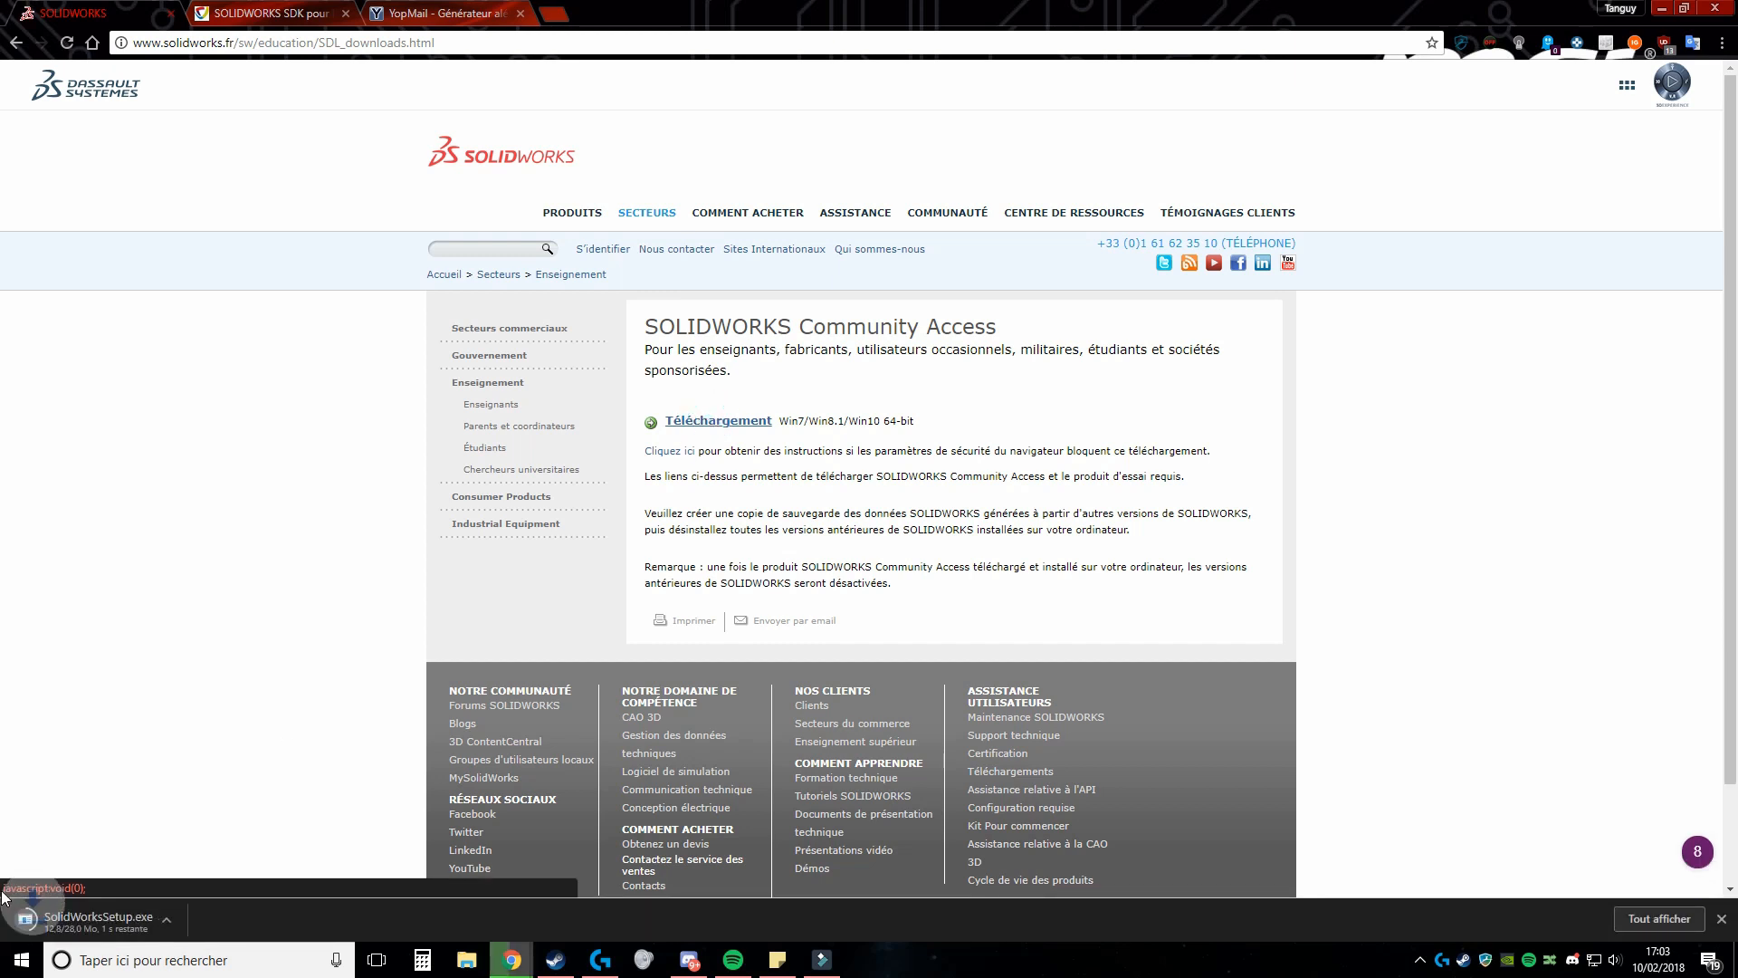
Put the downloaded SolidWorksSetup file on the desktop, clearing the Logitech and browser windows out of the way.
{"action": "double_click", "coordinate": [930, 26]}
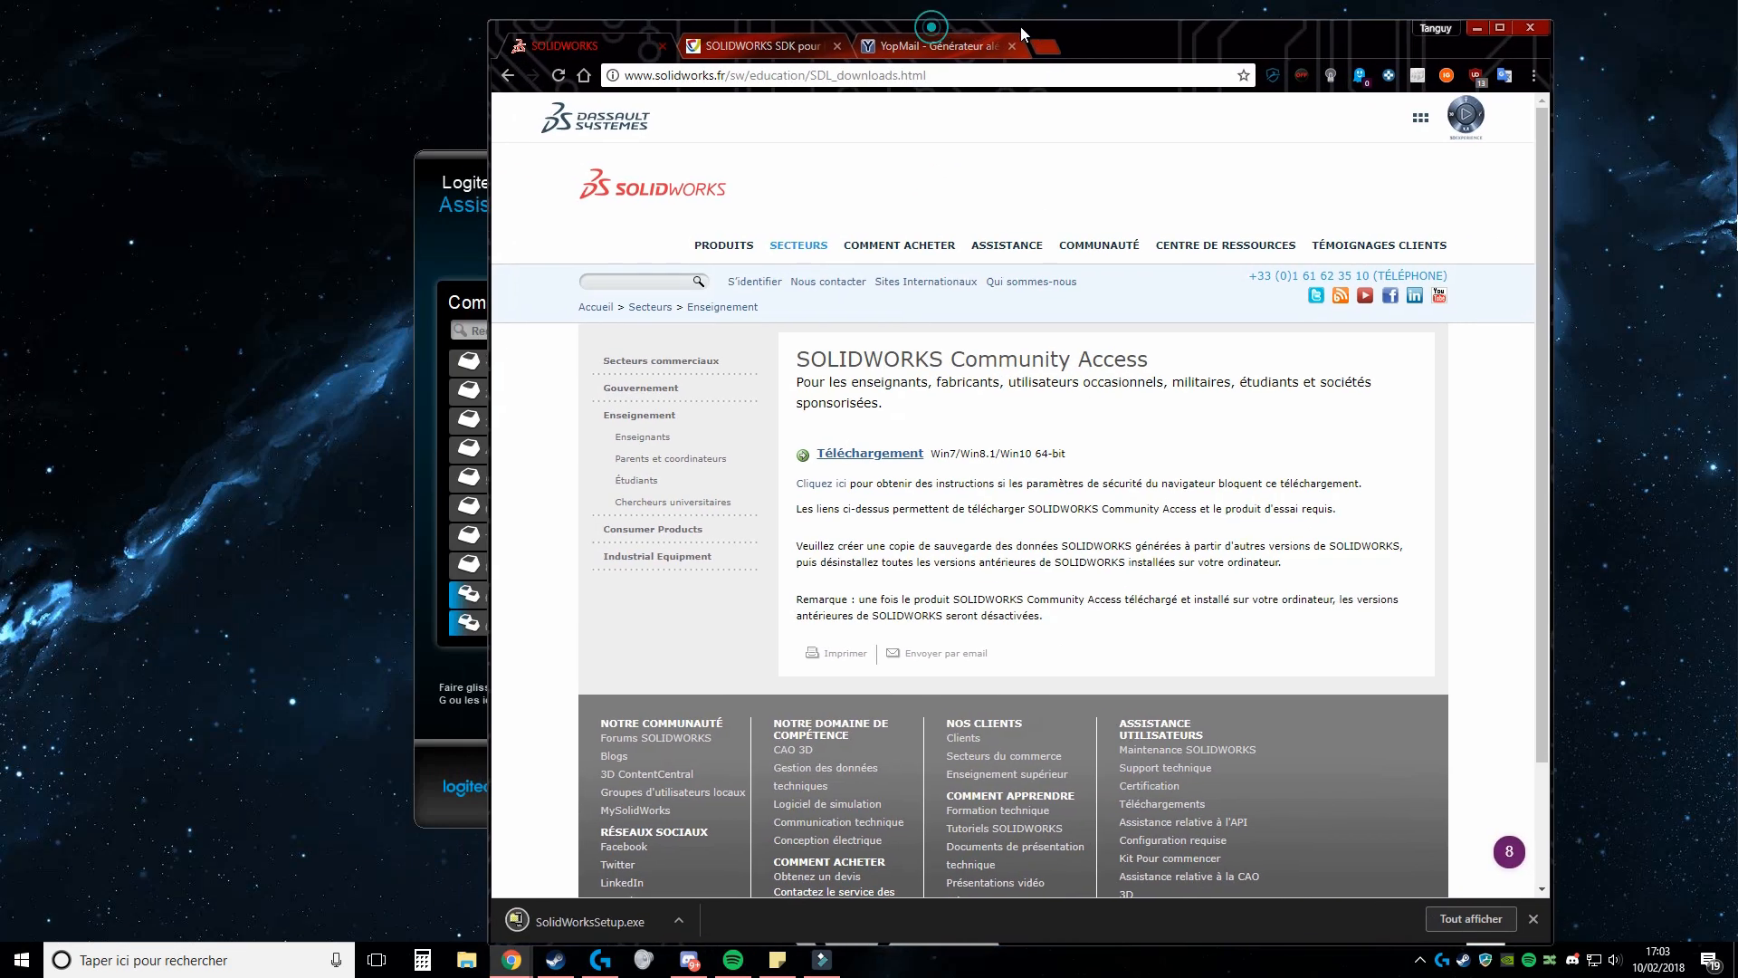
{"action": "left_click", "coordinate": [453, 182]}
{"action": "left_click", "coordinate": [1304, 164]}
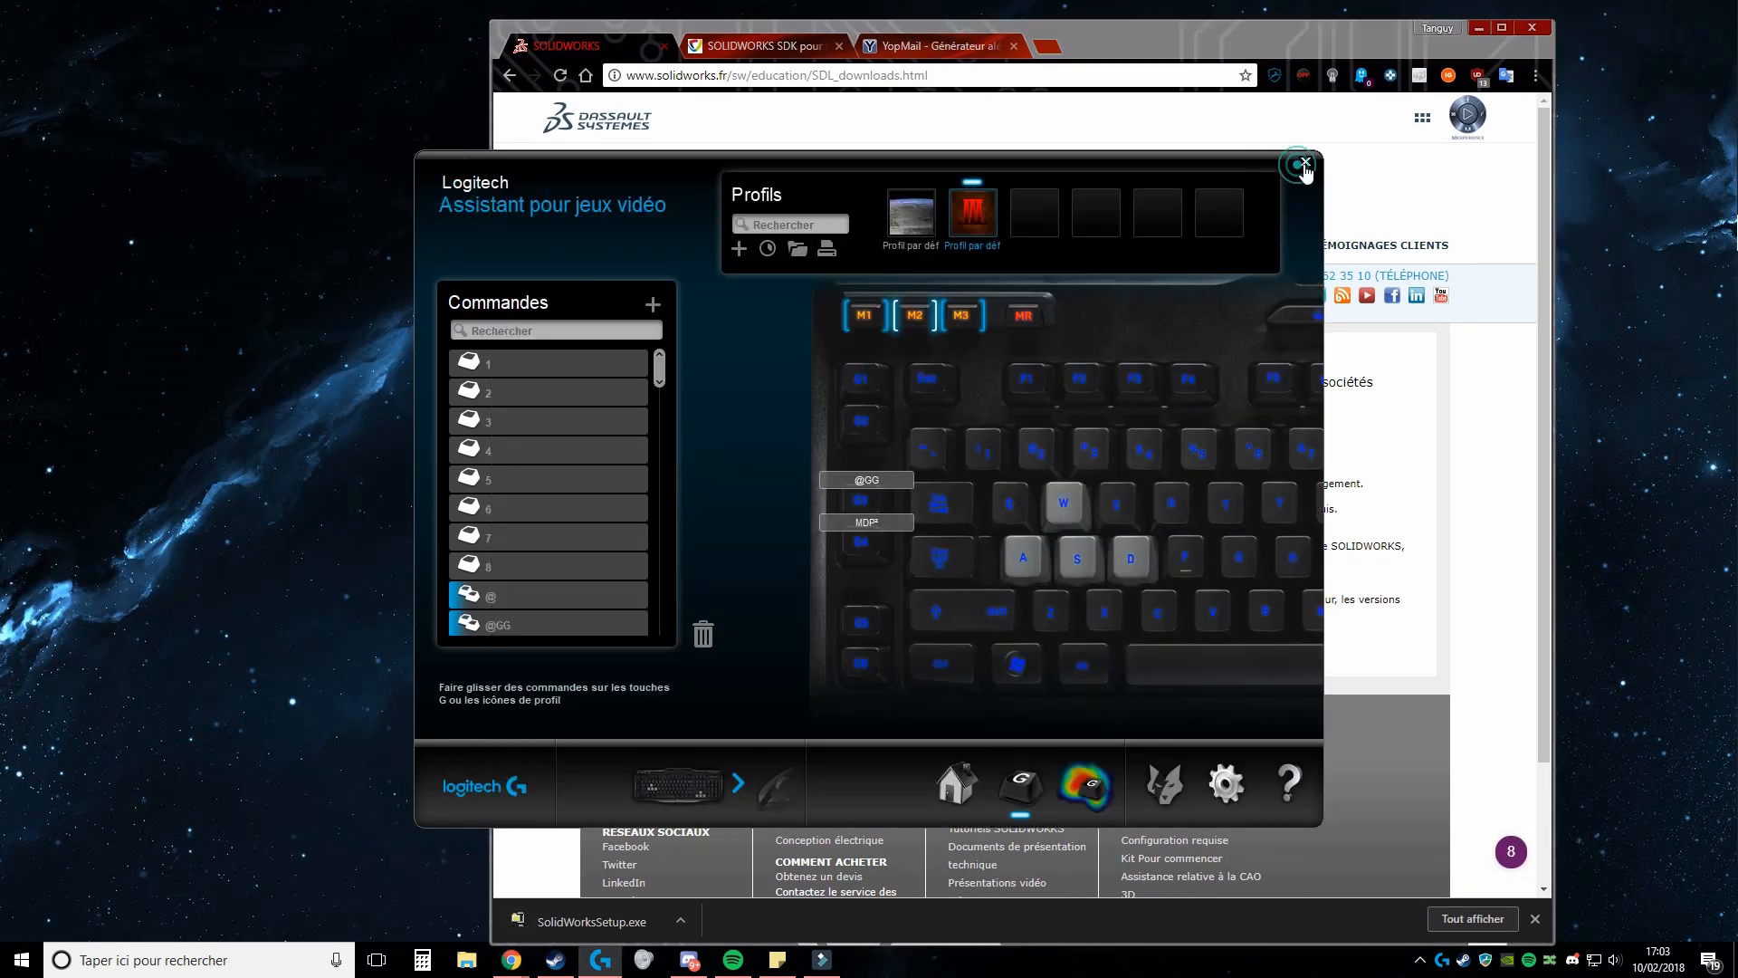
{"action": "left_click_drag", "start_coordinate": [593, 556], "coordinate": [390, 388]}
{"action": "left_click", "coordinate": [354, 217]}
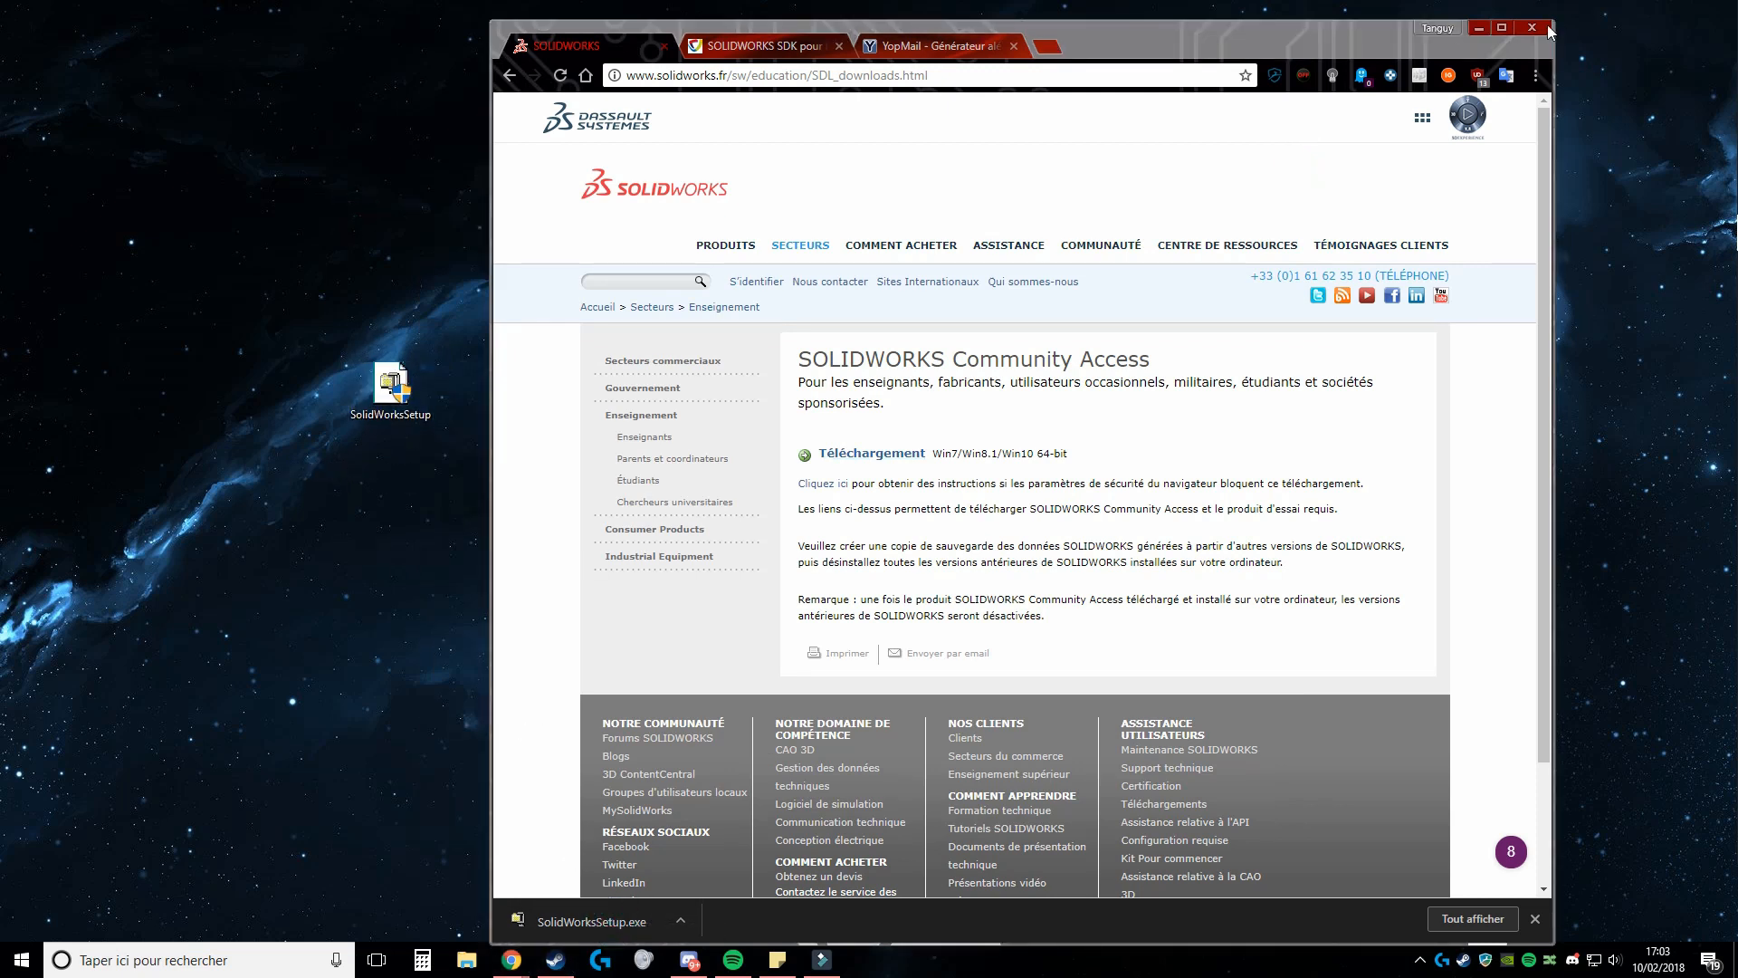
{"action": "left_click", "coordinate": [1479, 28]}
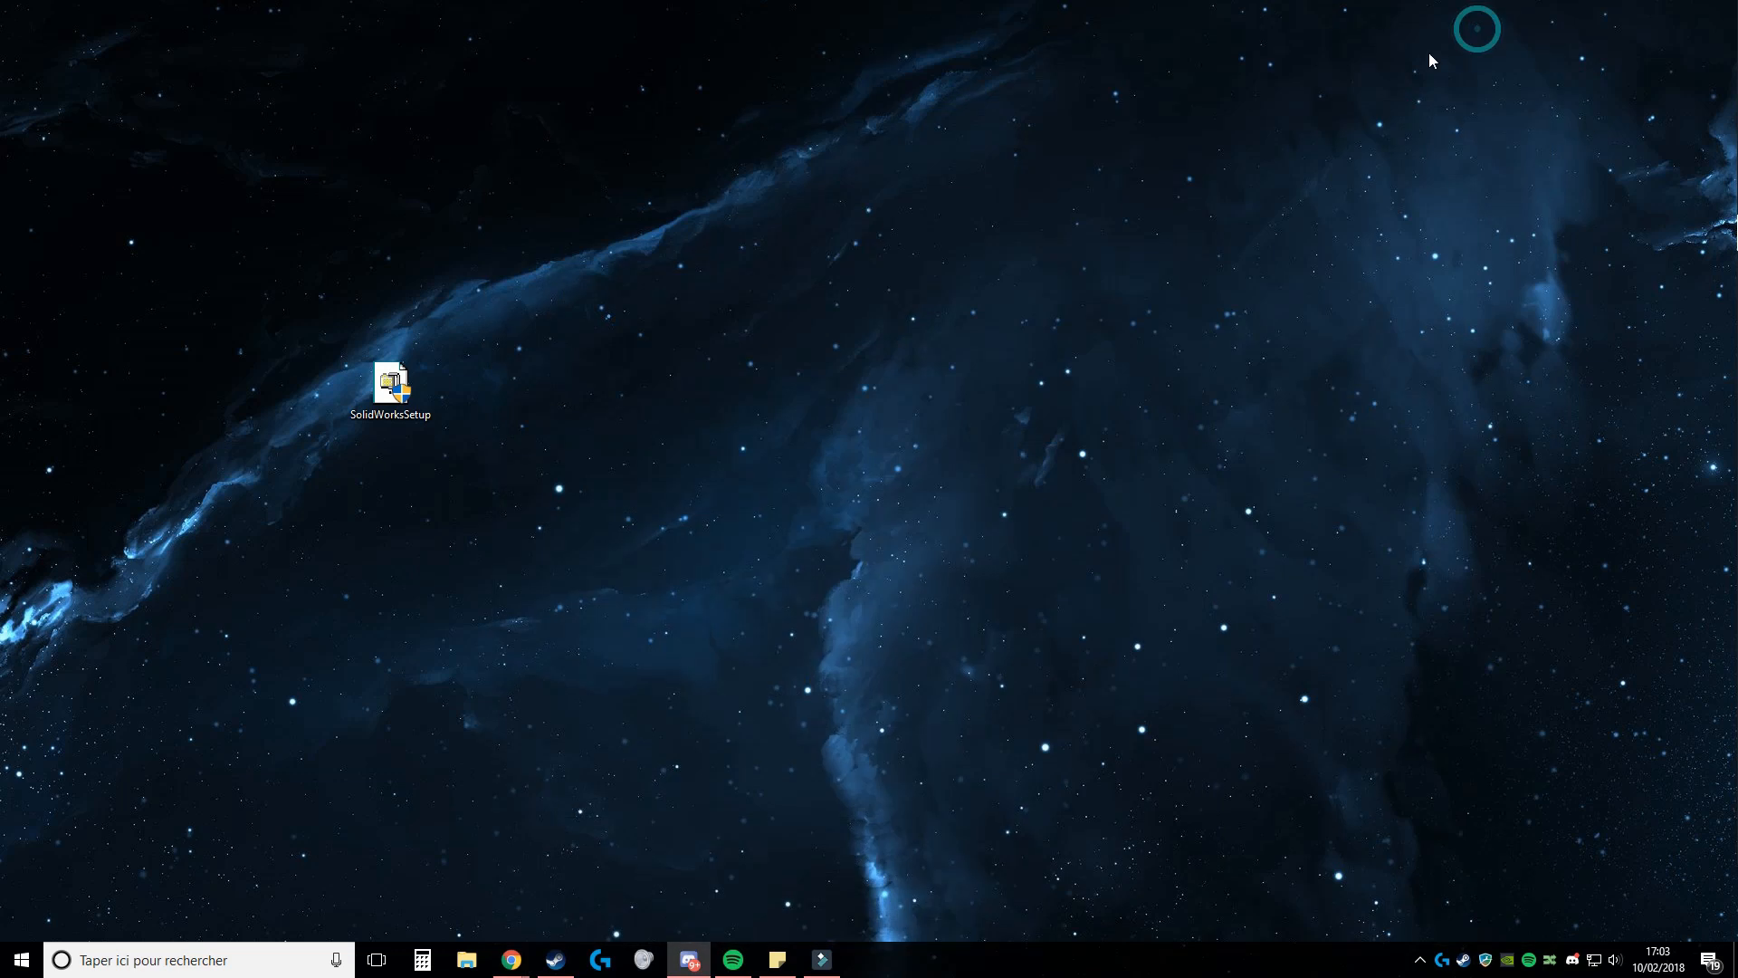
Run SolidWorksSetup from the desktop and unzip its files to the Desktop folder.
{"action": "left_click", "coordinate": [391, 388]}
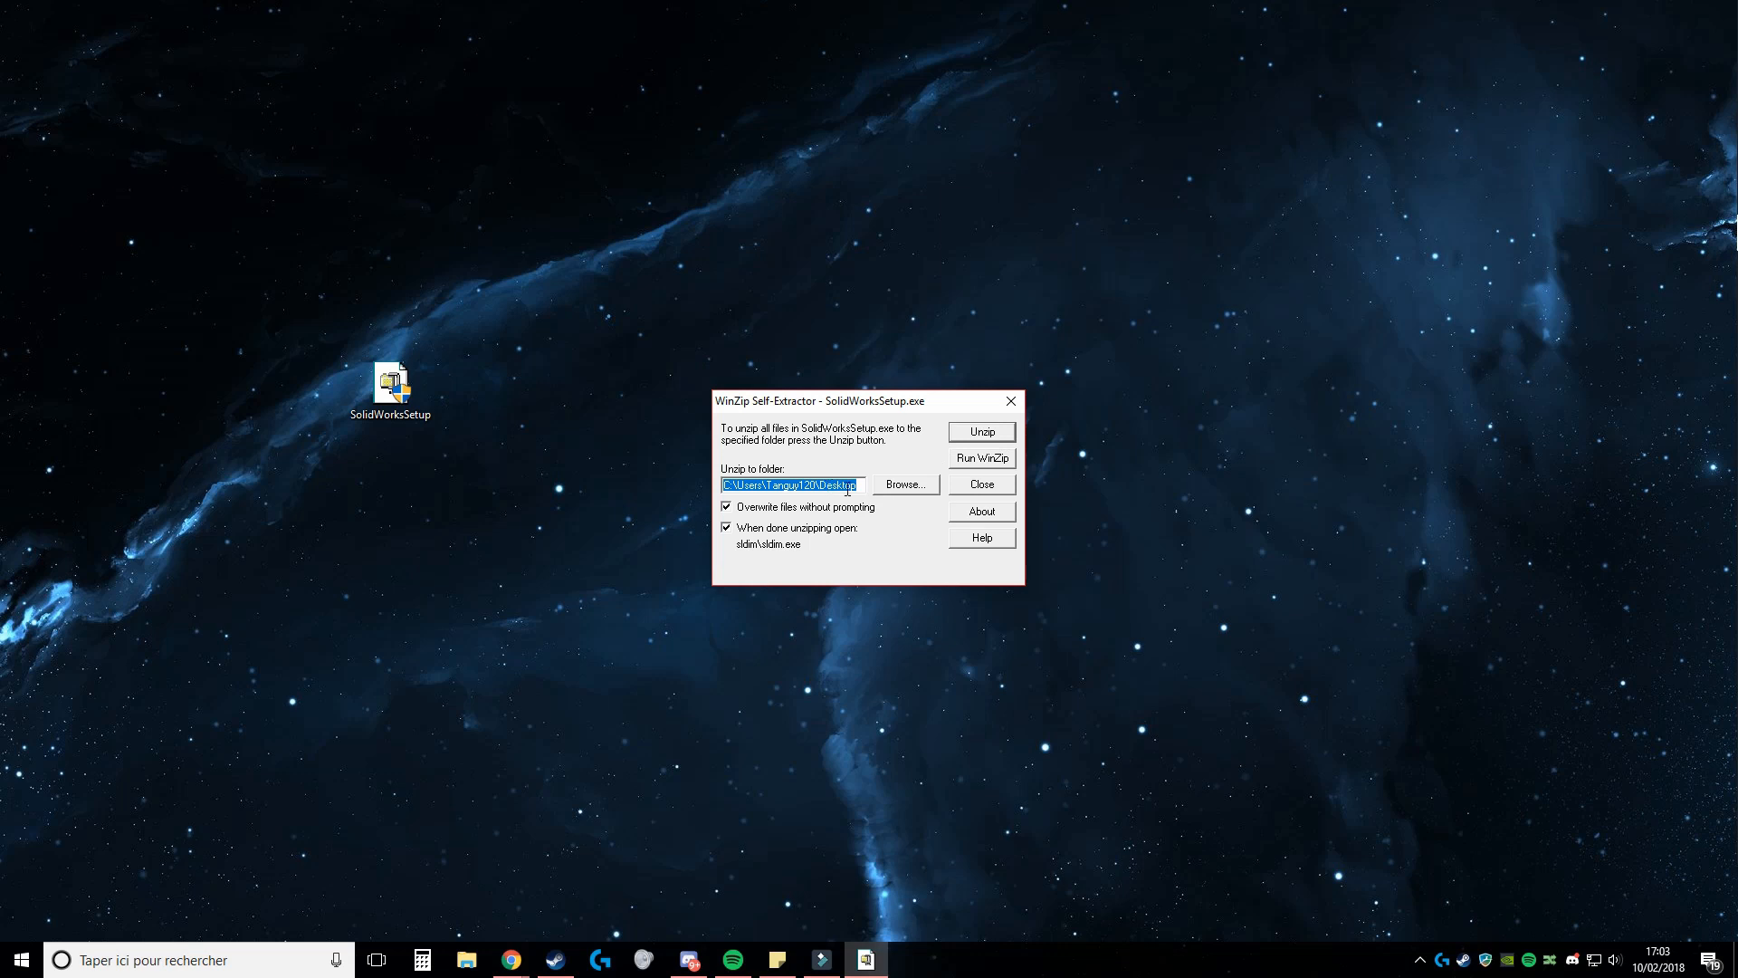
{"action": "left_click", "coordinate": [982, 432]}
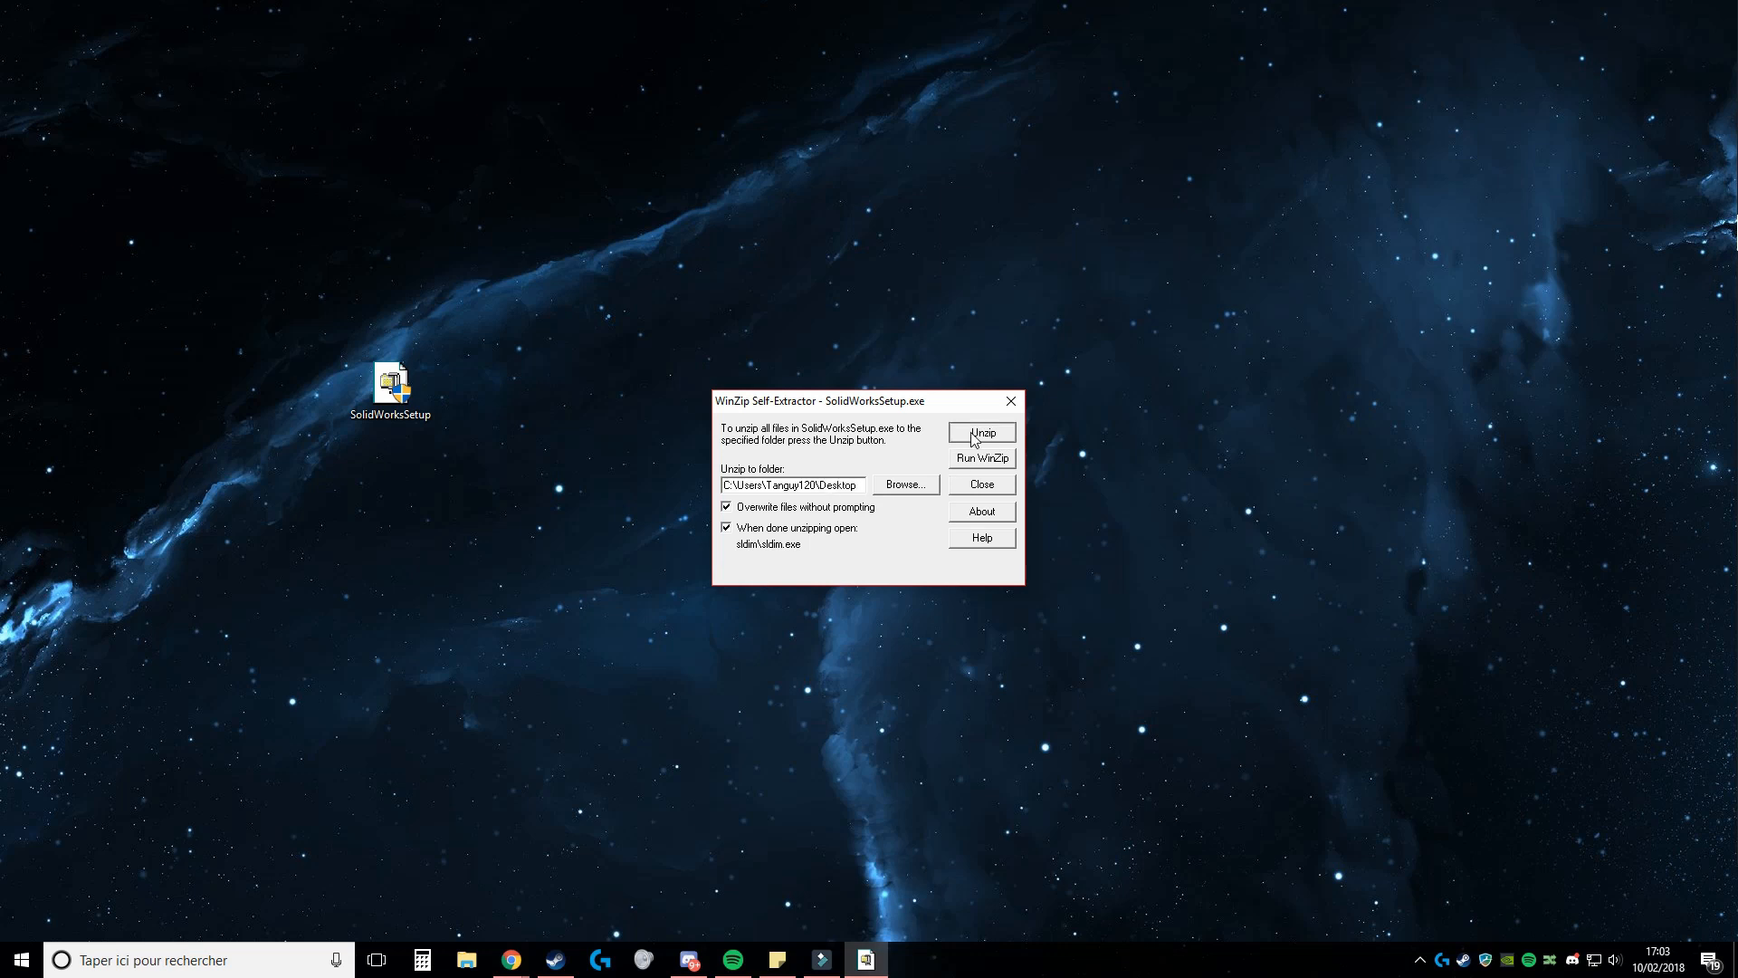
{"action": "left_click", "coordinate": [925, 536]}
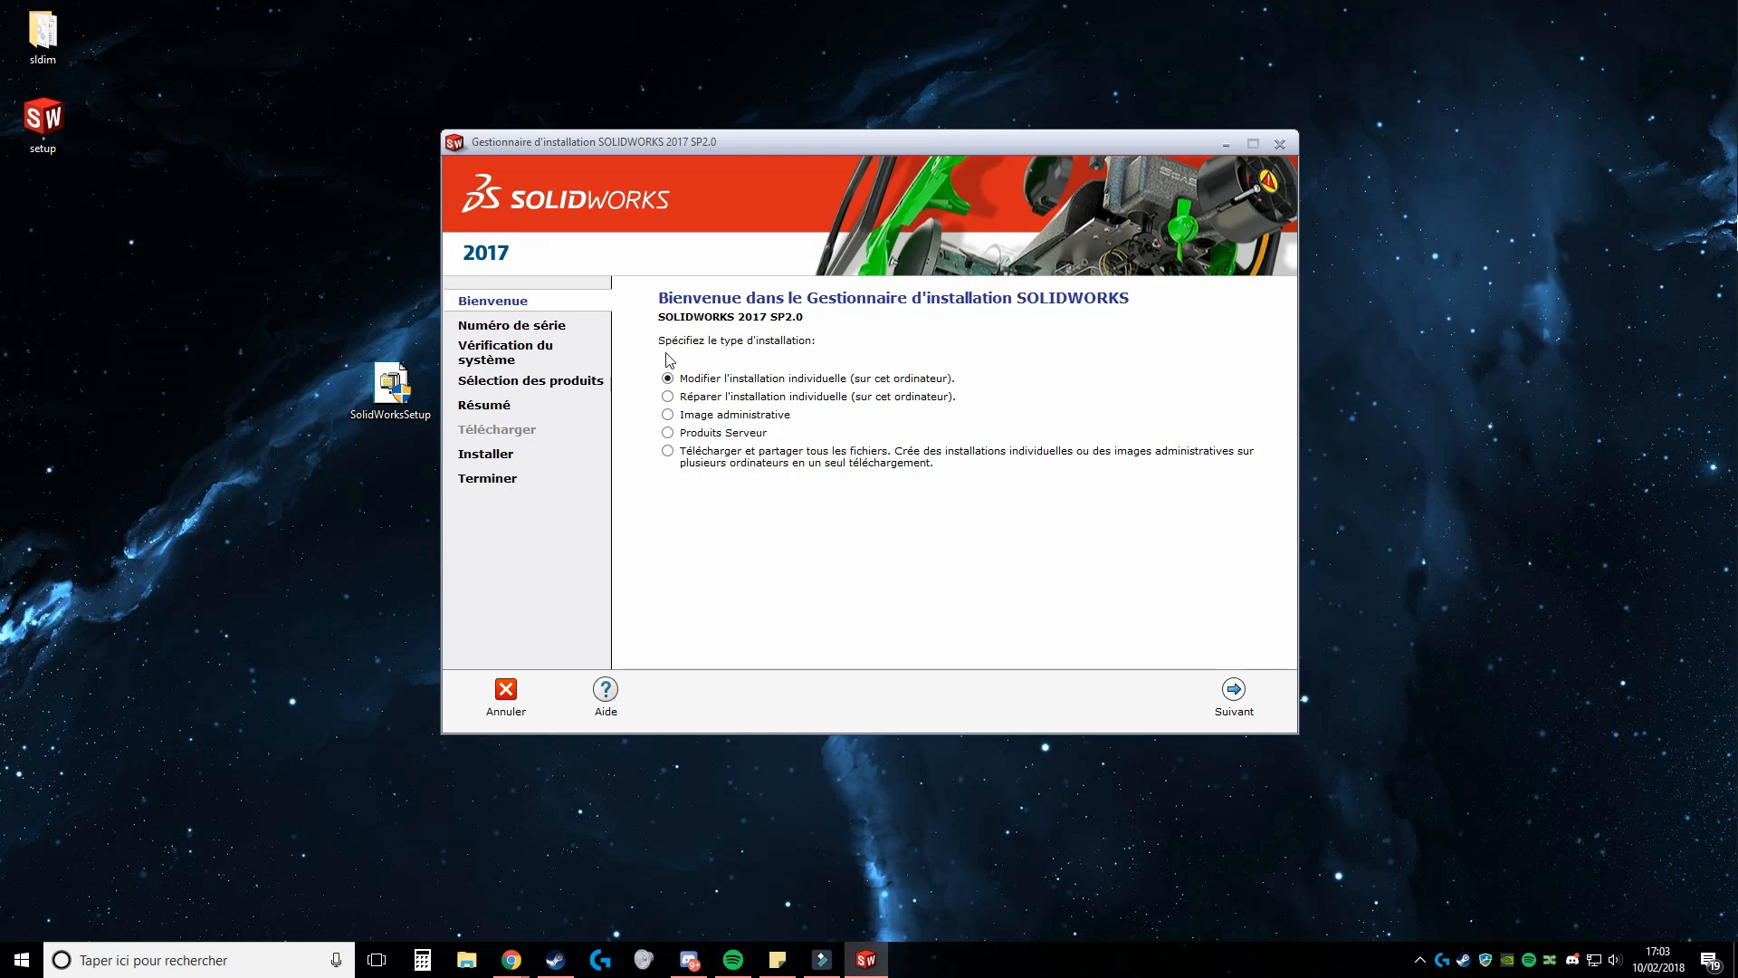
Open the installation manager's serial number page and select the licence serial number in the SOLIDWORKS Student Design Kit e-mail.
{"action": "left_click", "coordinate": [511, 326]}
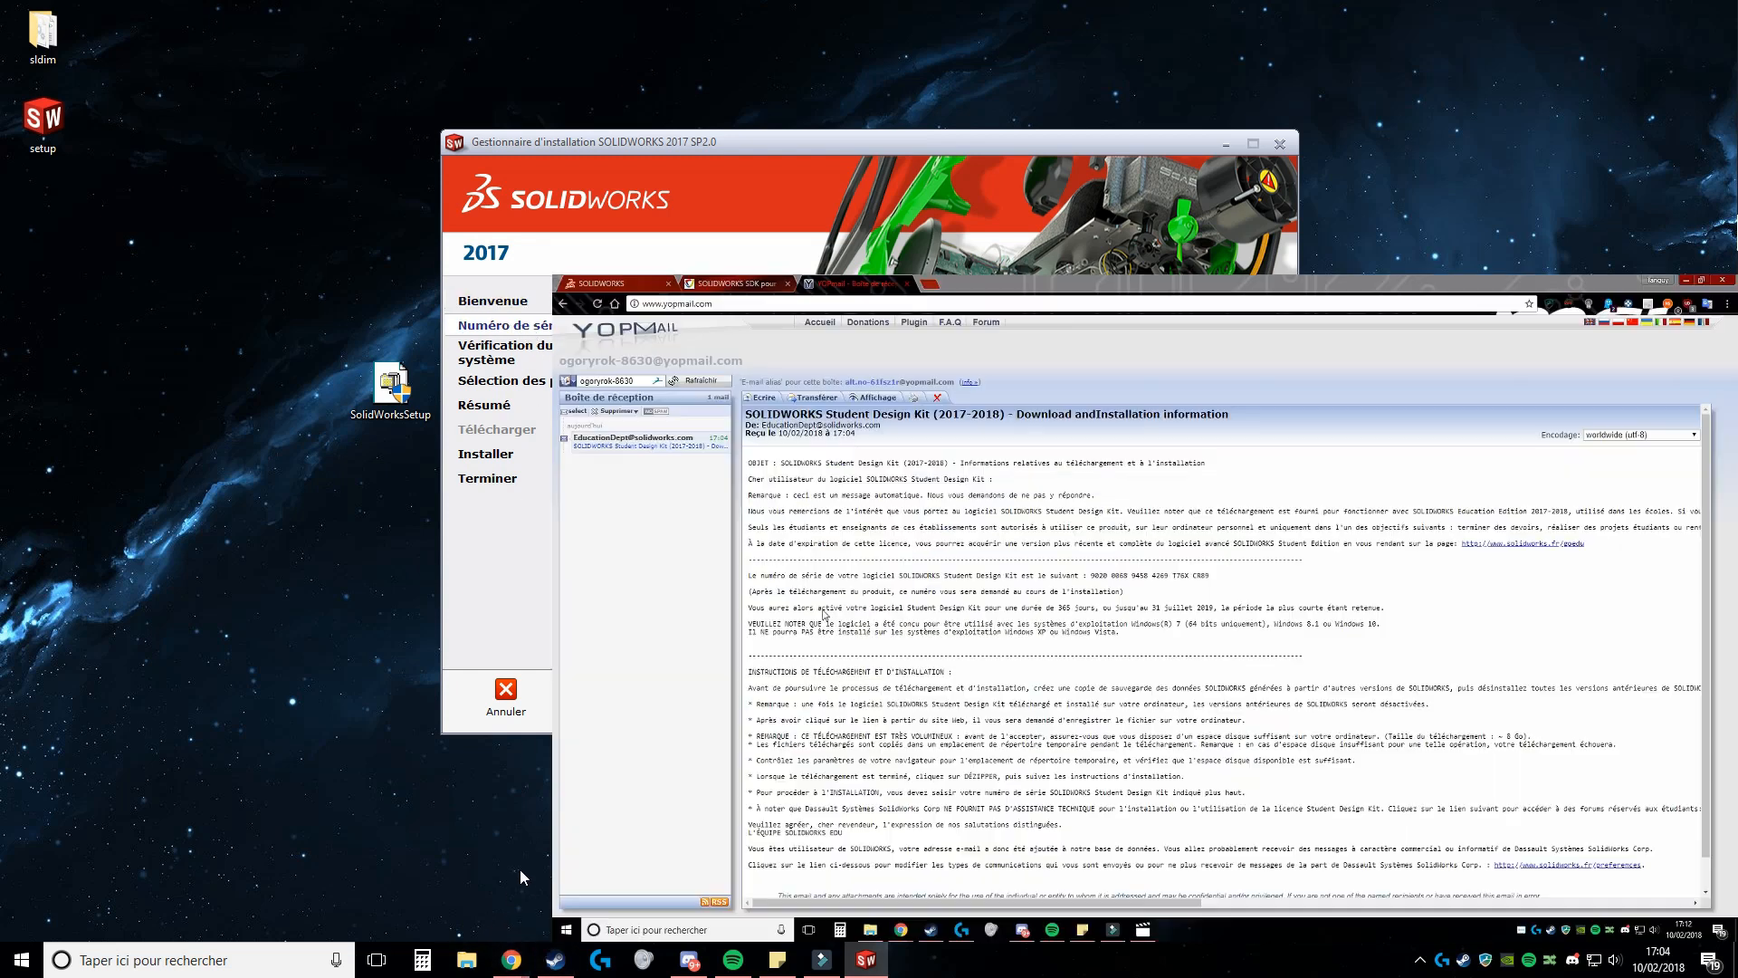
{"action": "left_click_drag", "start_coordinate": [1091, 575], "coordinate": [1221, 578]}
{"action": "left_click", "coordinate": [1228, 584]}
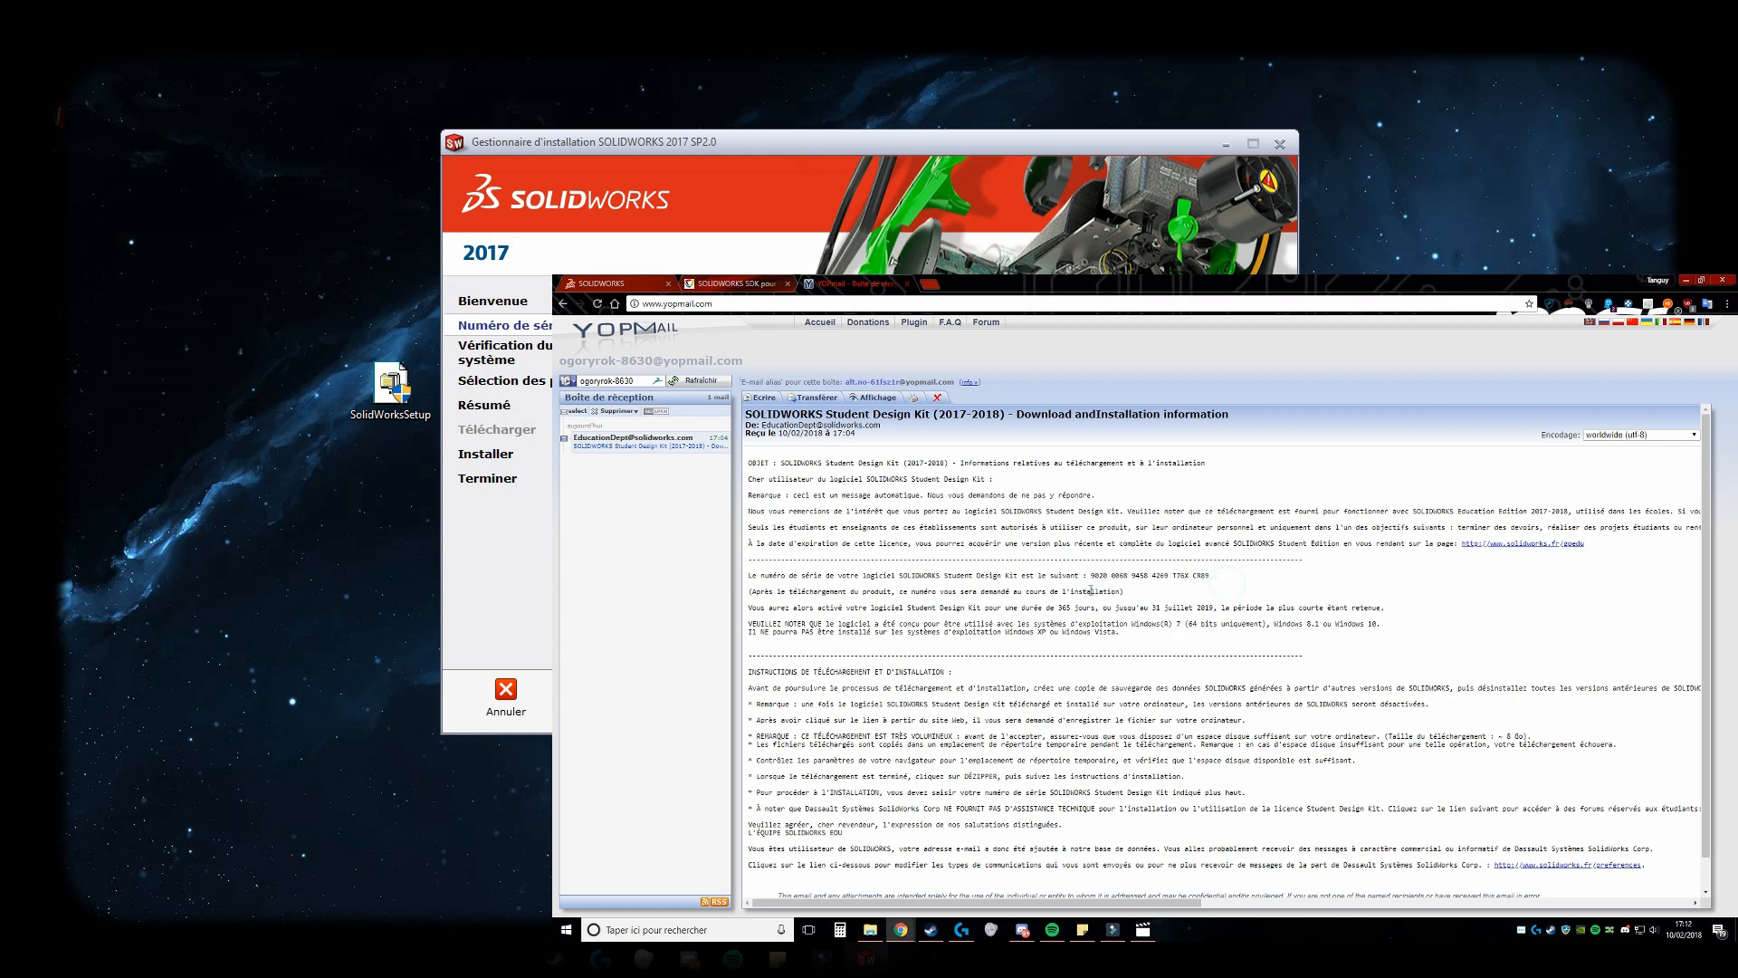
{"action": "left_click_drag", "start_coordinate": [1091, 575], "coordinate": [1212, 578]}
{"action": "left_click", "coordinate": [1236, 582]}
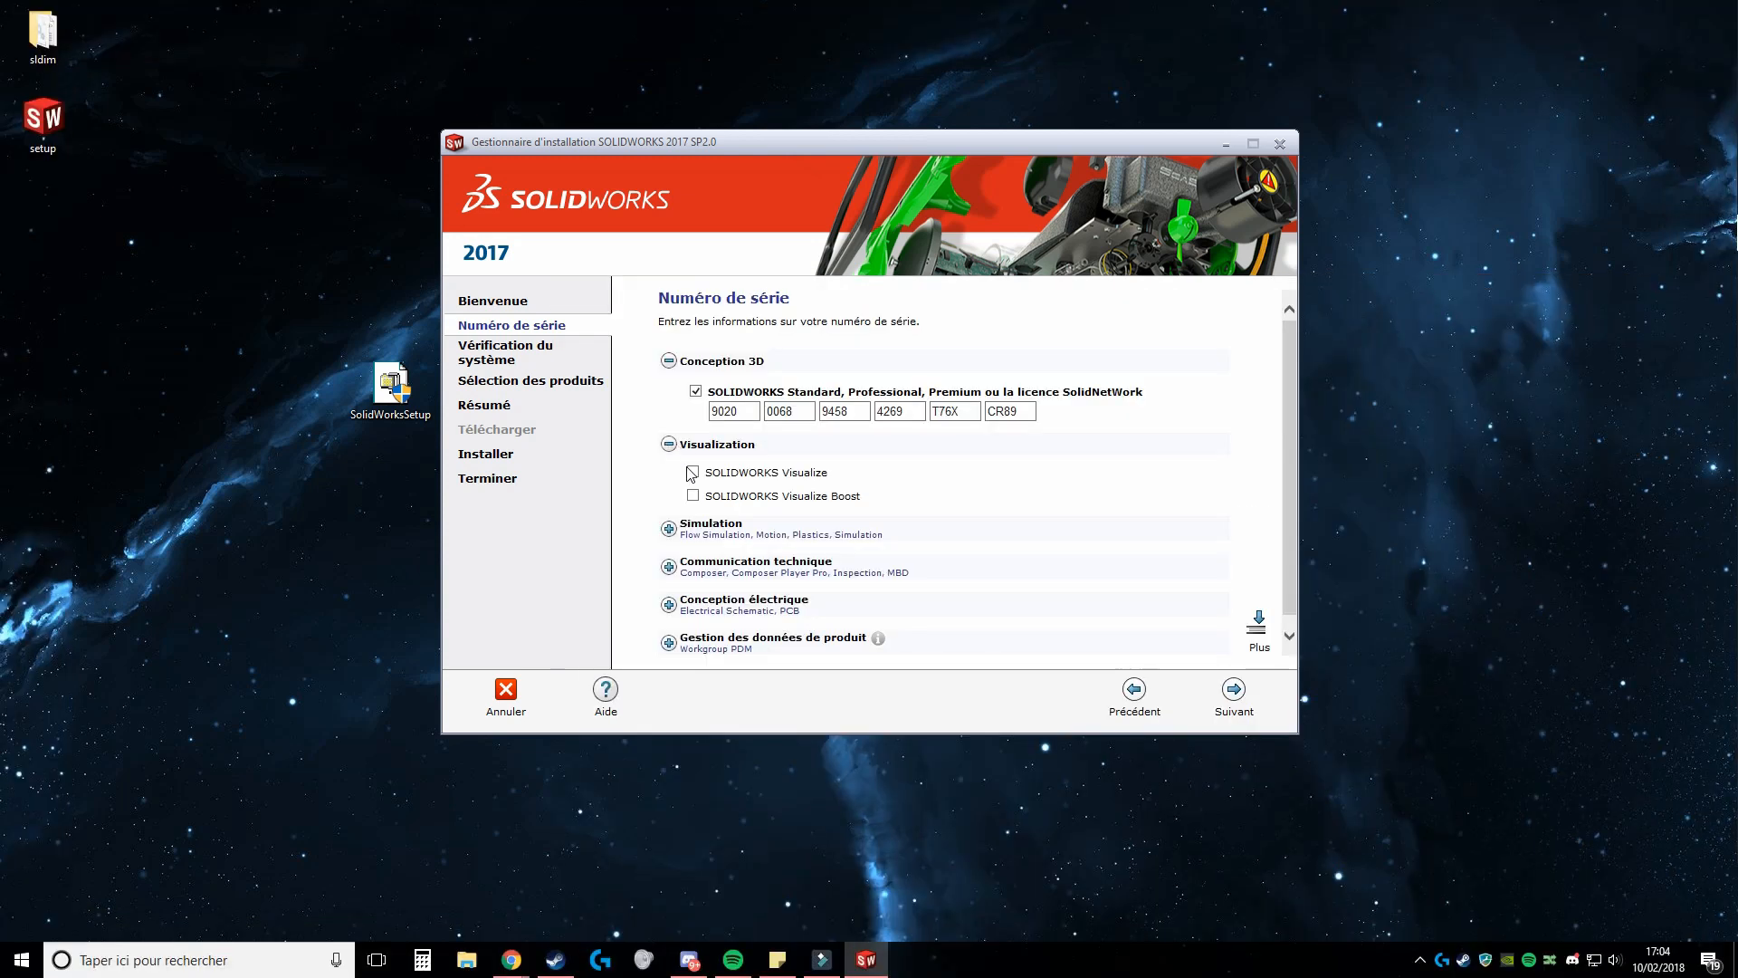
{"action": "left_click", "coordinate": [693, 472]}
{"action": "left_click", "coordinate": [693, 495]}
{"action": "left_click", "coordinate": [693, 471]}
{"action": "left_click", "coordinate": [693, 495]}
Look into the Simulation products, collapse the Visualization and Simulation groups, and continue to the product selection.
{"action": "left_click", "coordinate": [668, 443]}
{"action": "left_click", "coordinate": [672, 487]}
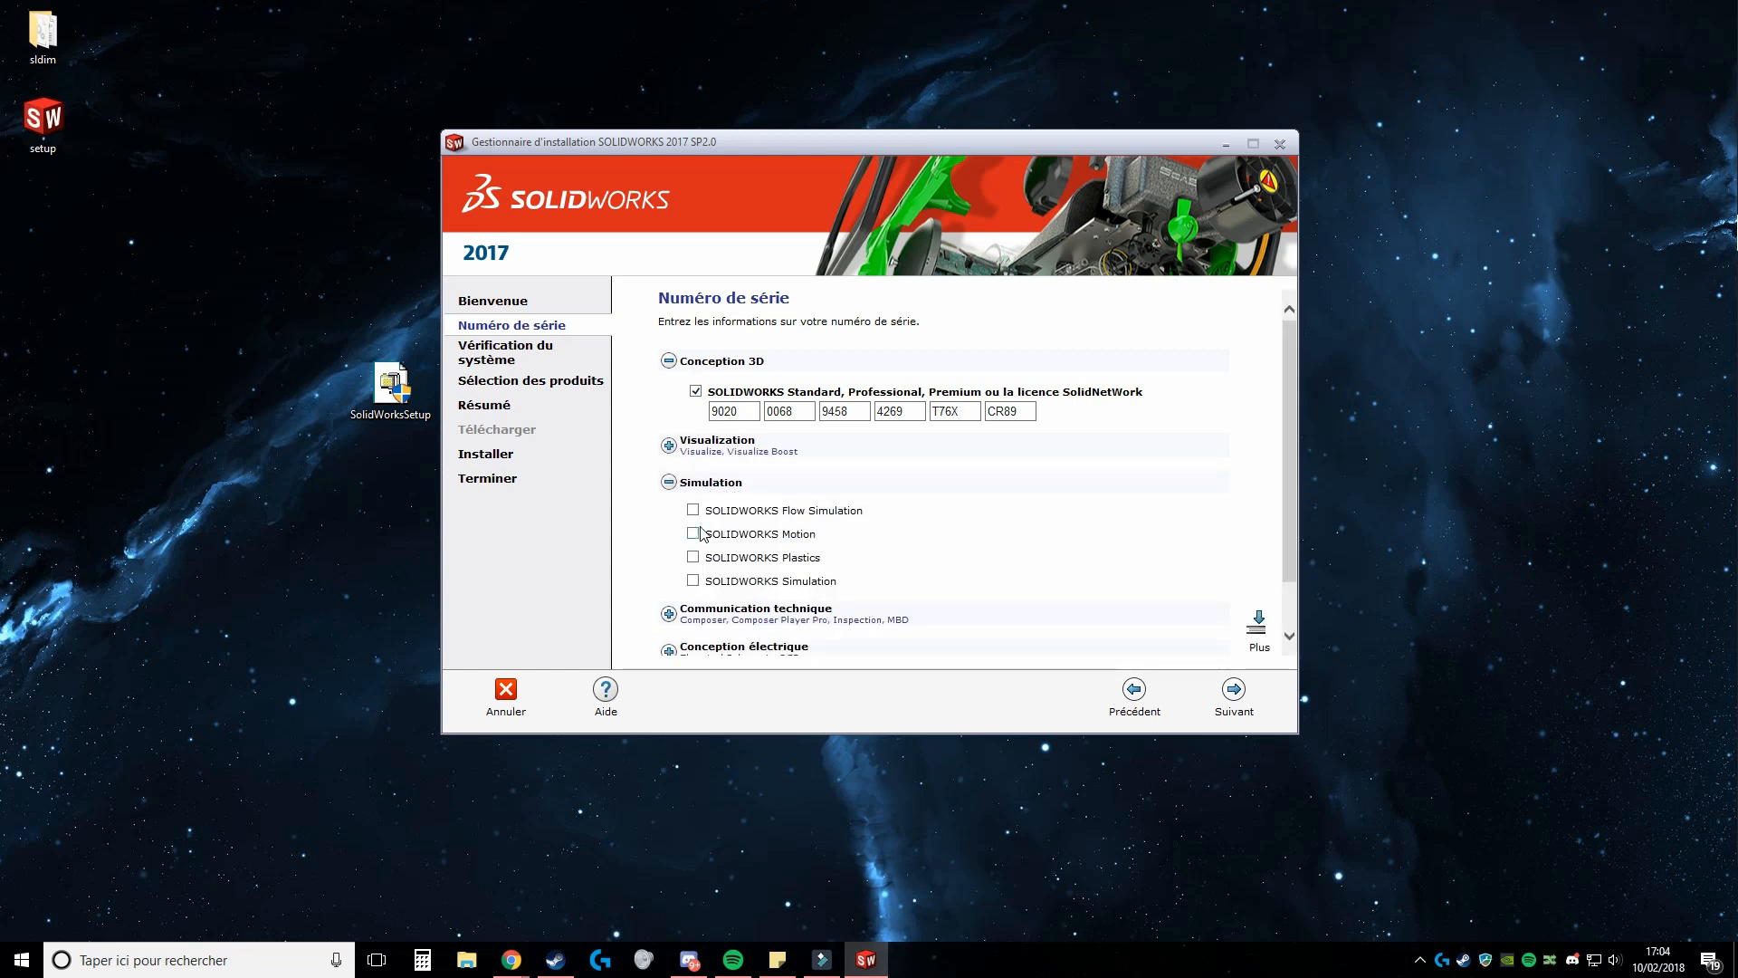
{"action": "left_click", "coordinate": [669, 483]}
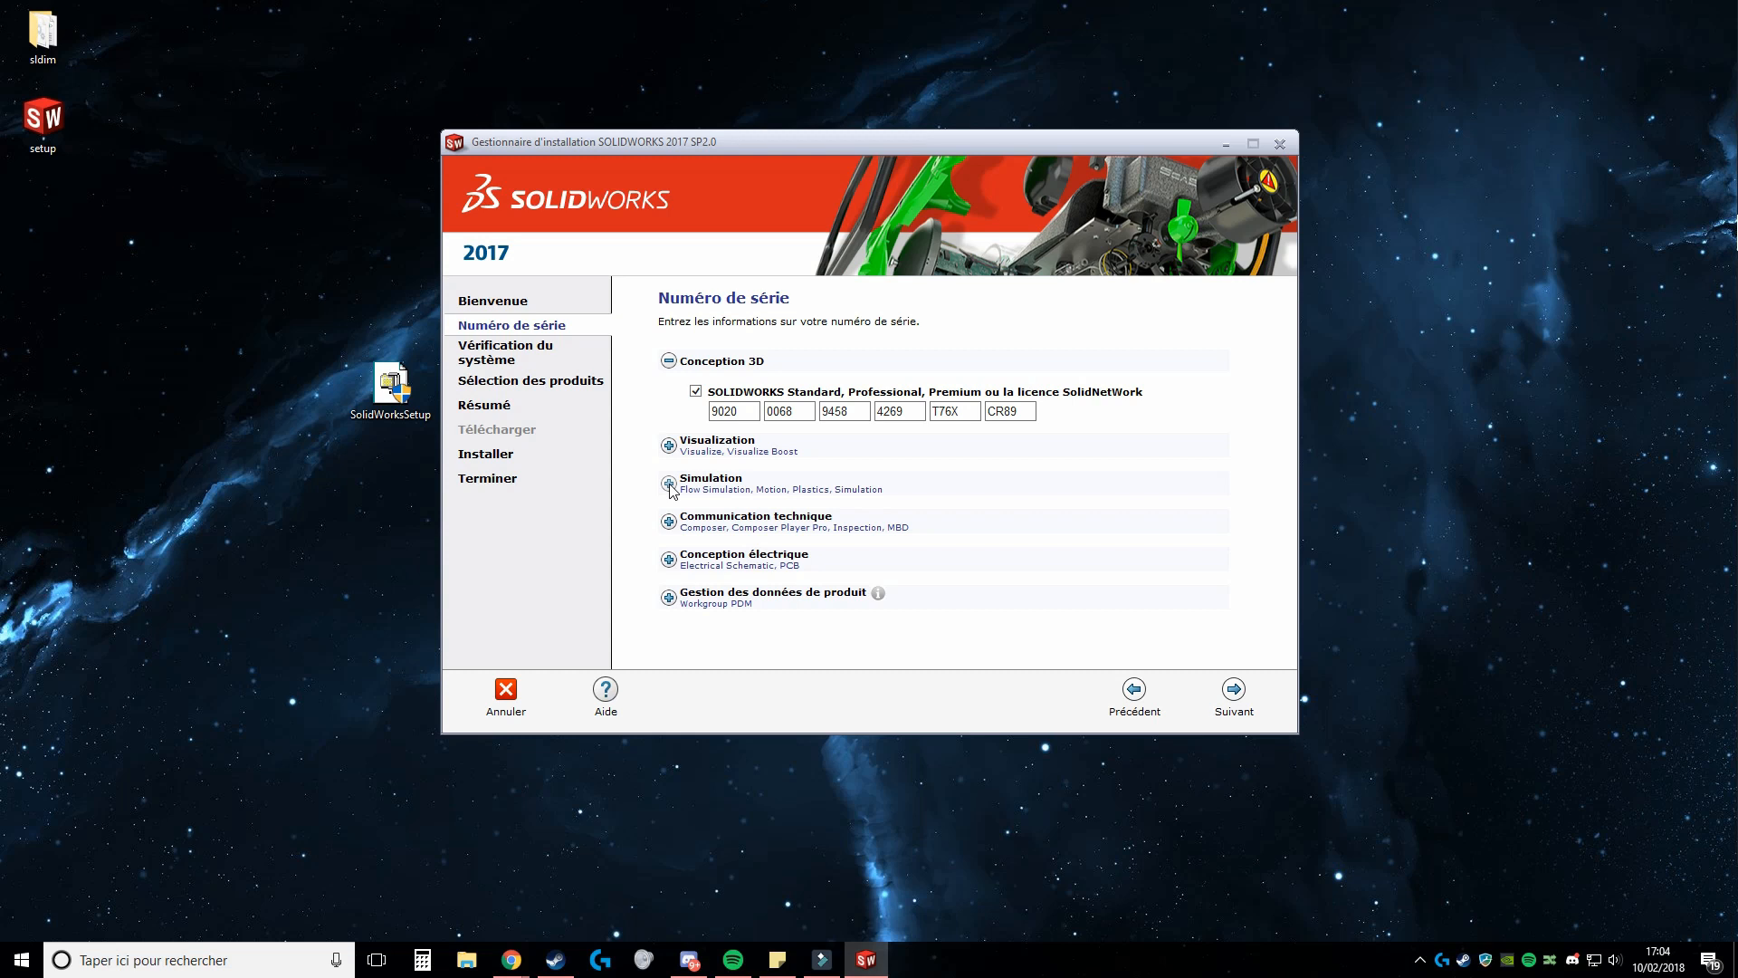
{"action": "left_click", "coordinate": [1234, 701]}
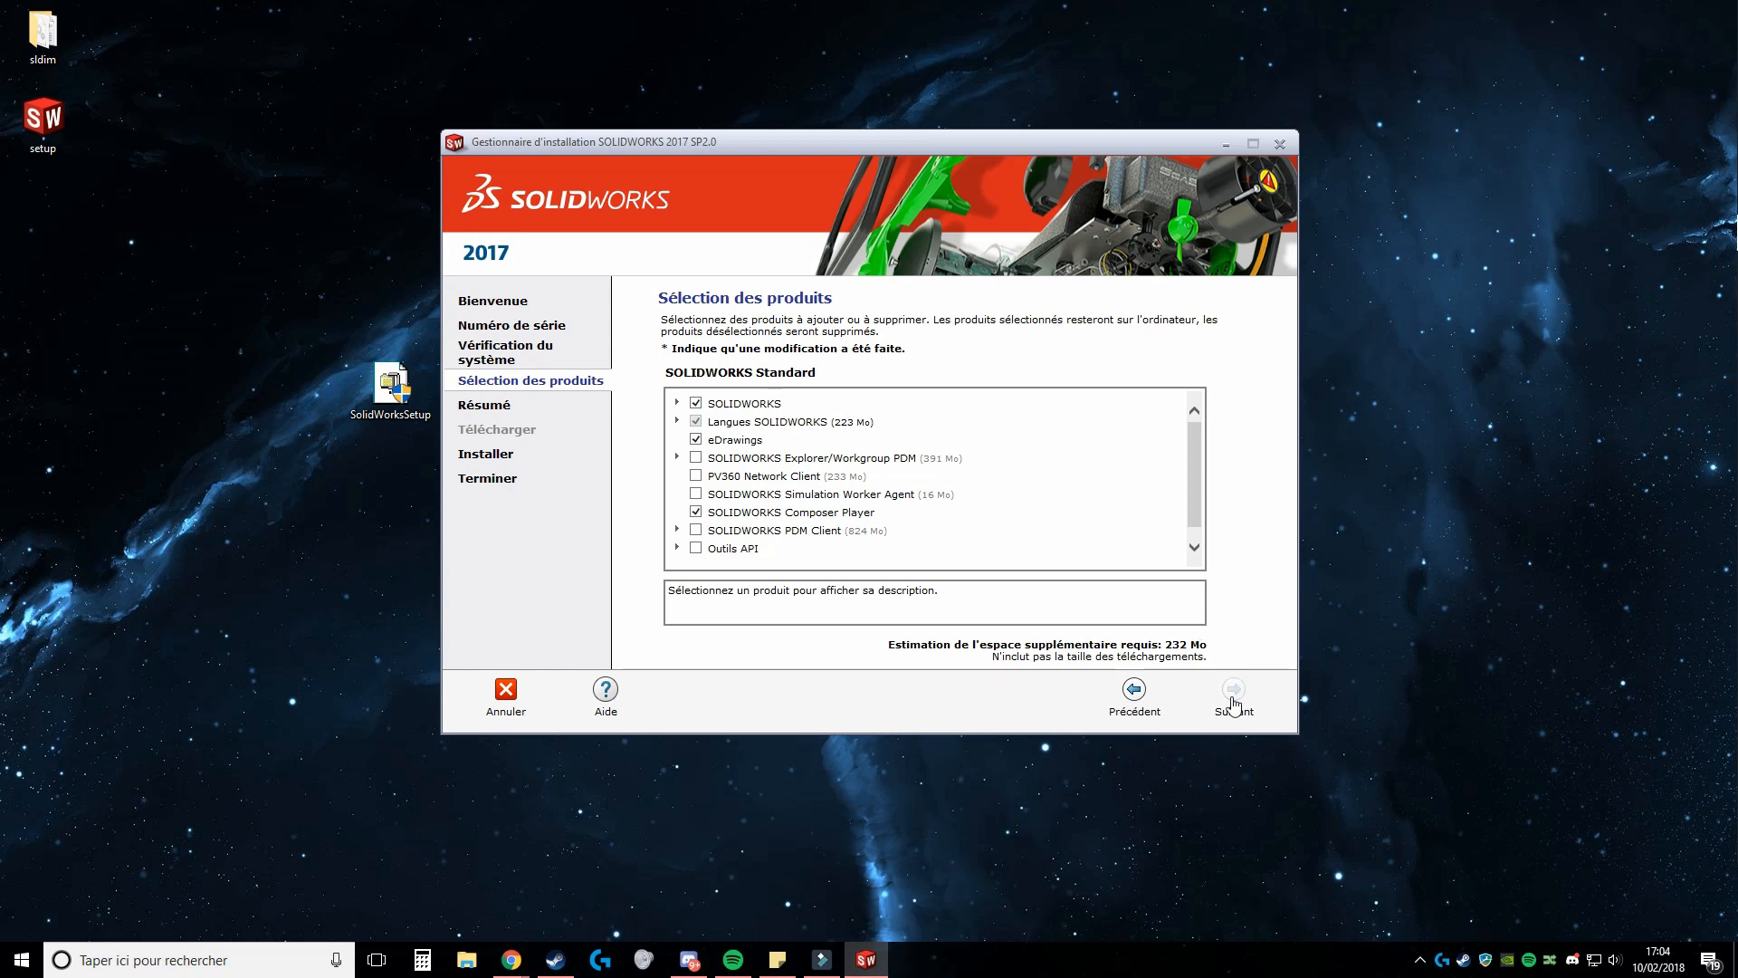
Quit the SOLIDWORKS installation manager from the summary page without starting the modification.
{"action": "left_click_drag", "start_coordinate": [110, 41], "coordinate": [190, 137]}
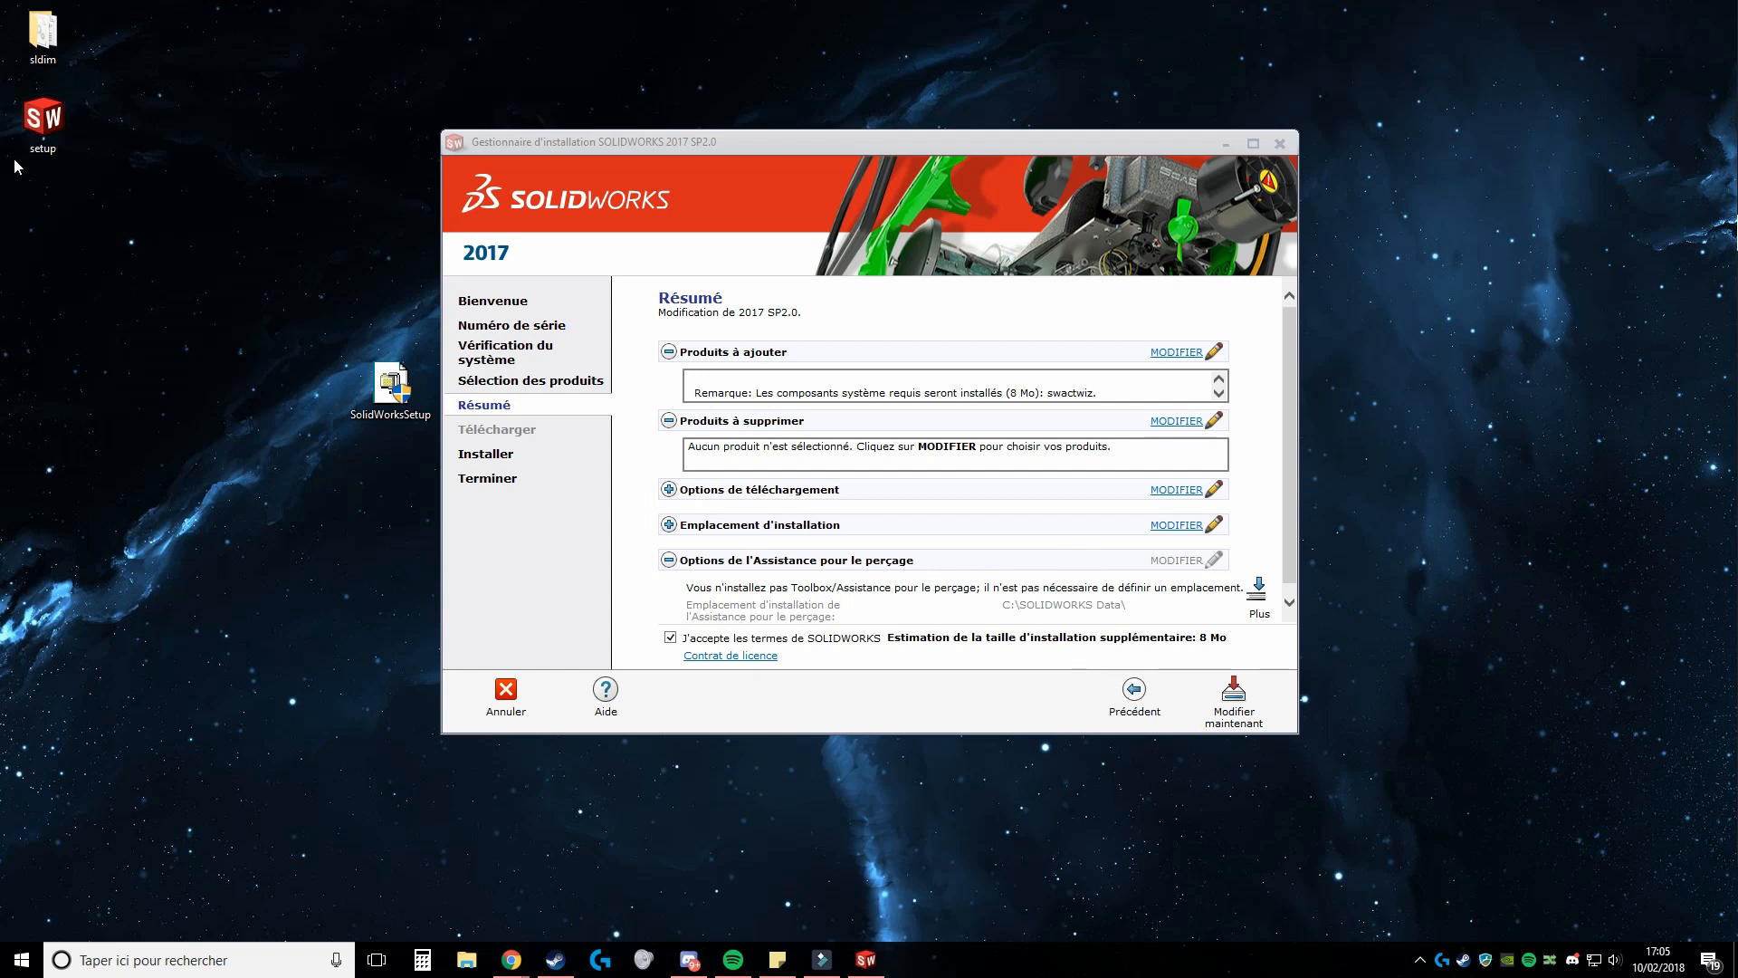
{"action": "left_click", "coordinate": [1280, 146]}
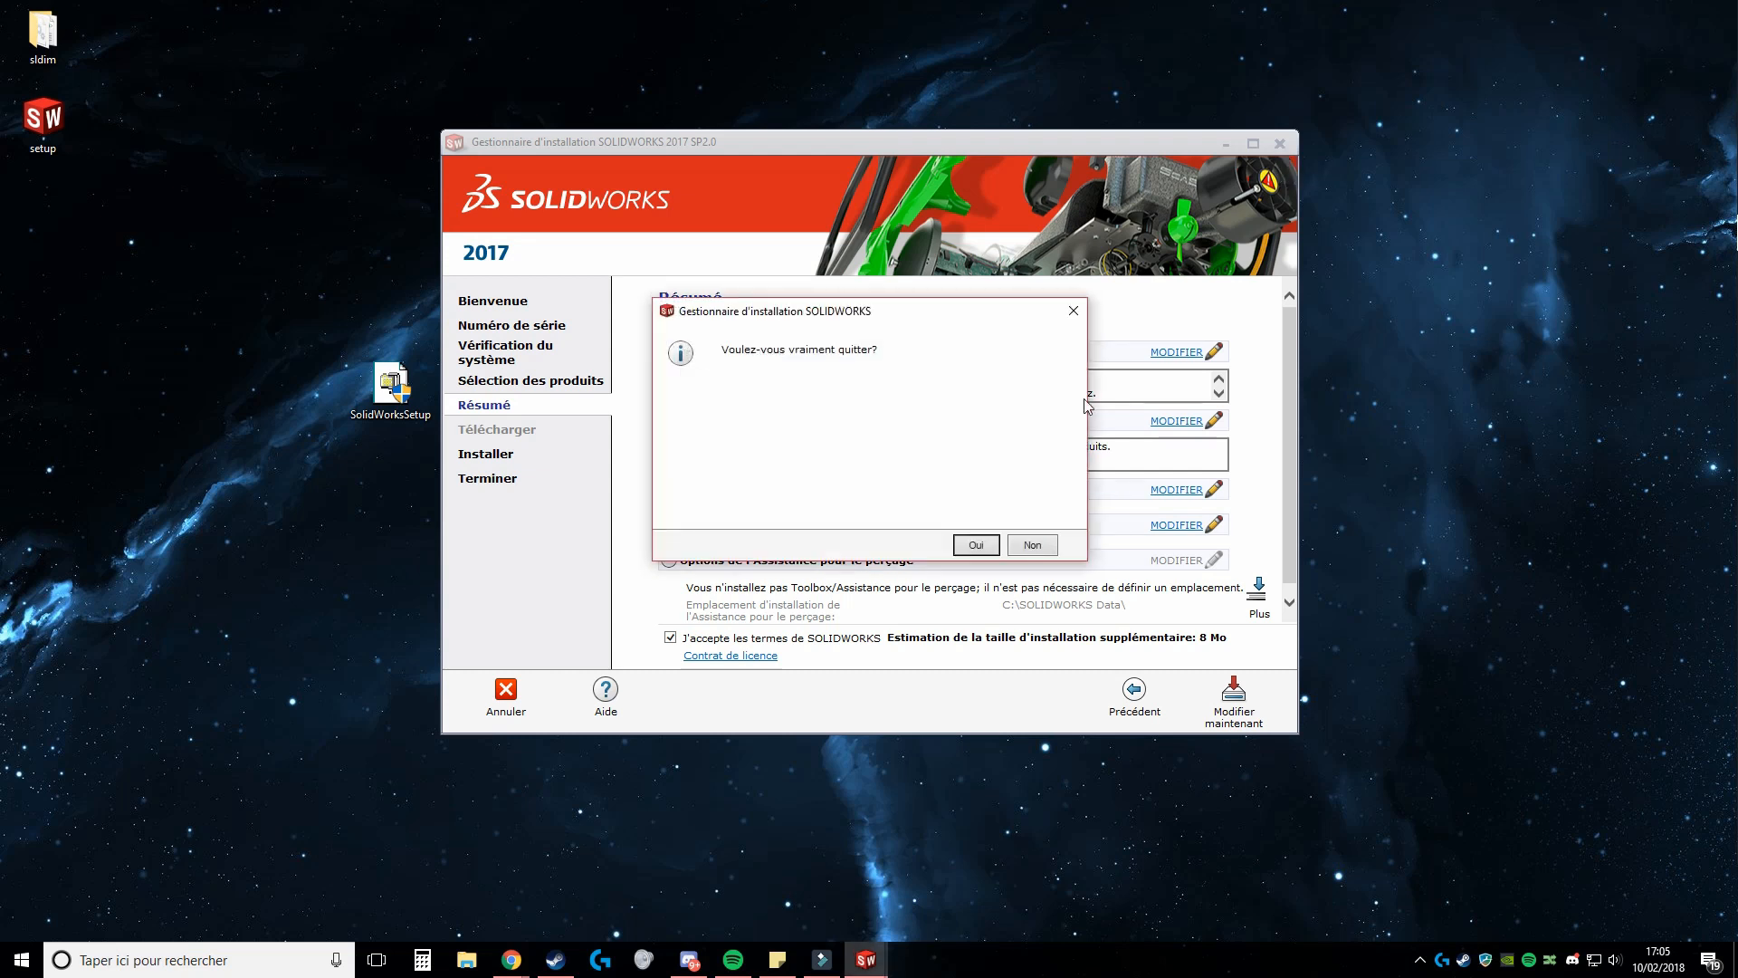
{"action": "left_click", "coordinate": [972, 545]}
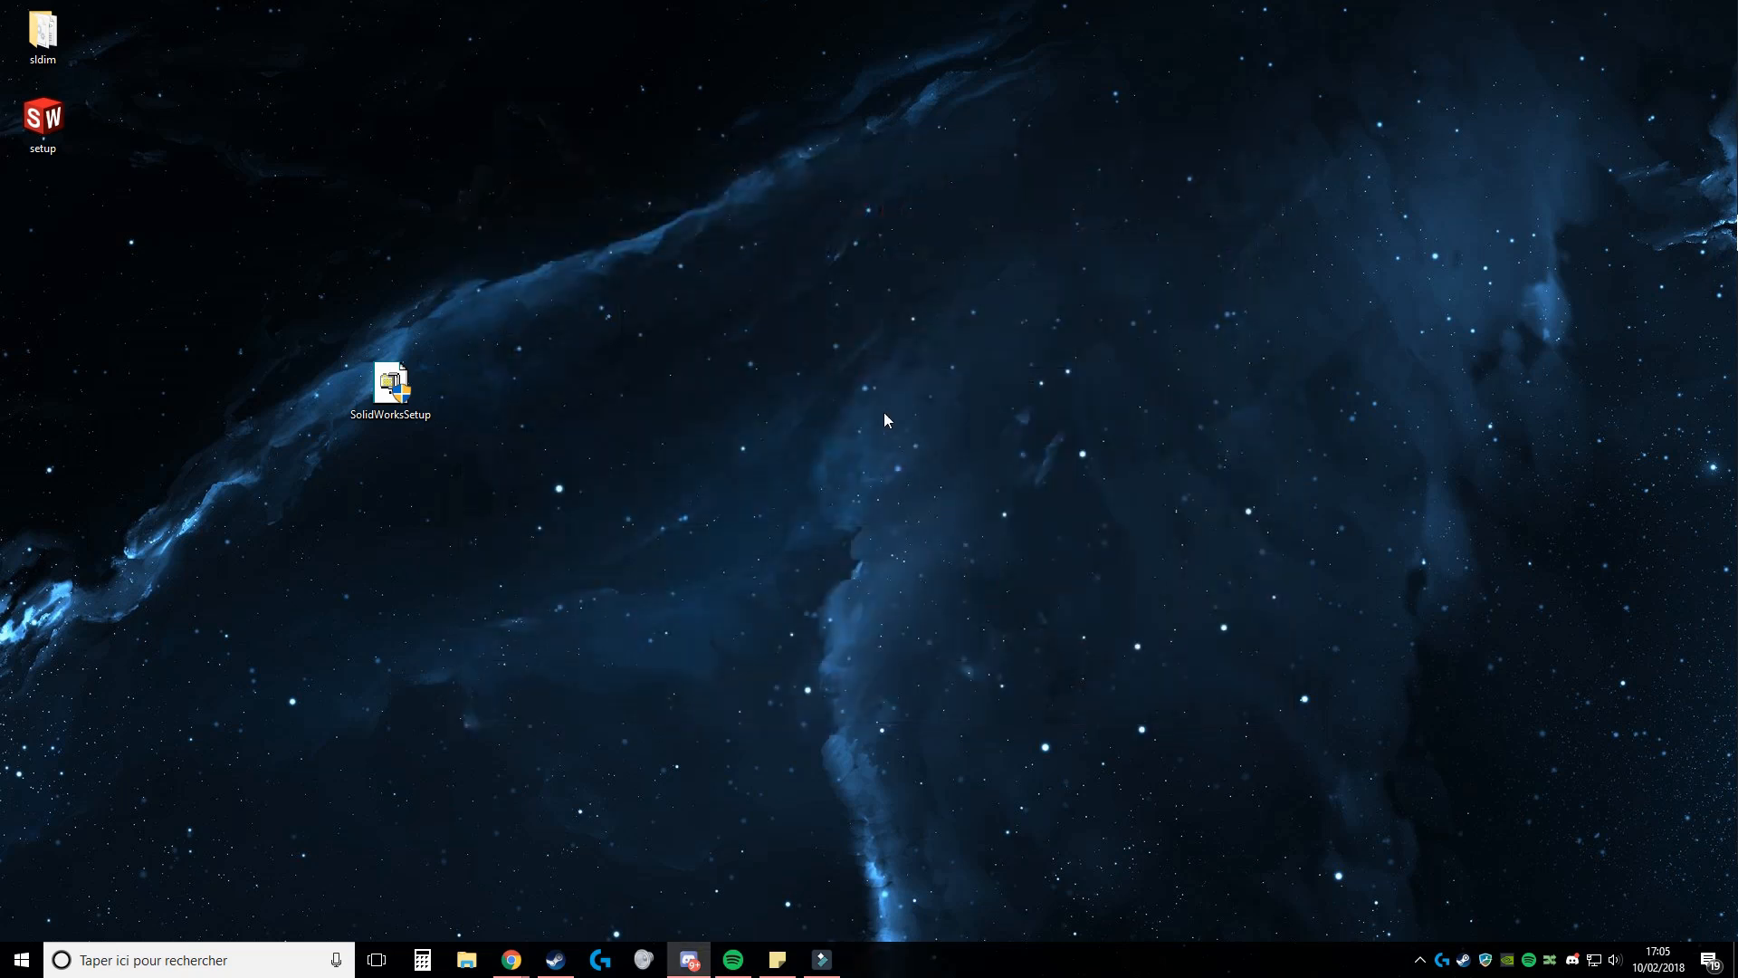
Switch to the Chrome browser.
{"action": "mouse_move", "coordinate": [511, 960]}
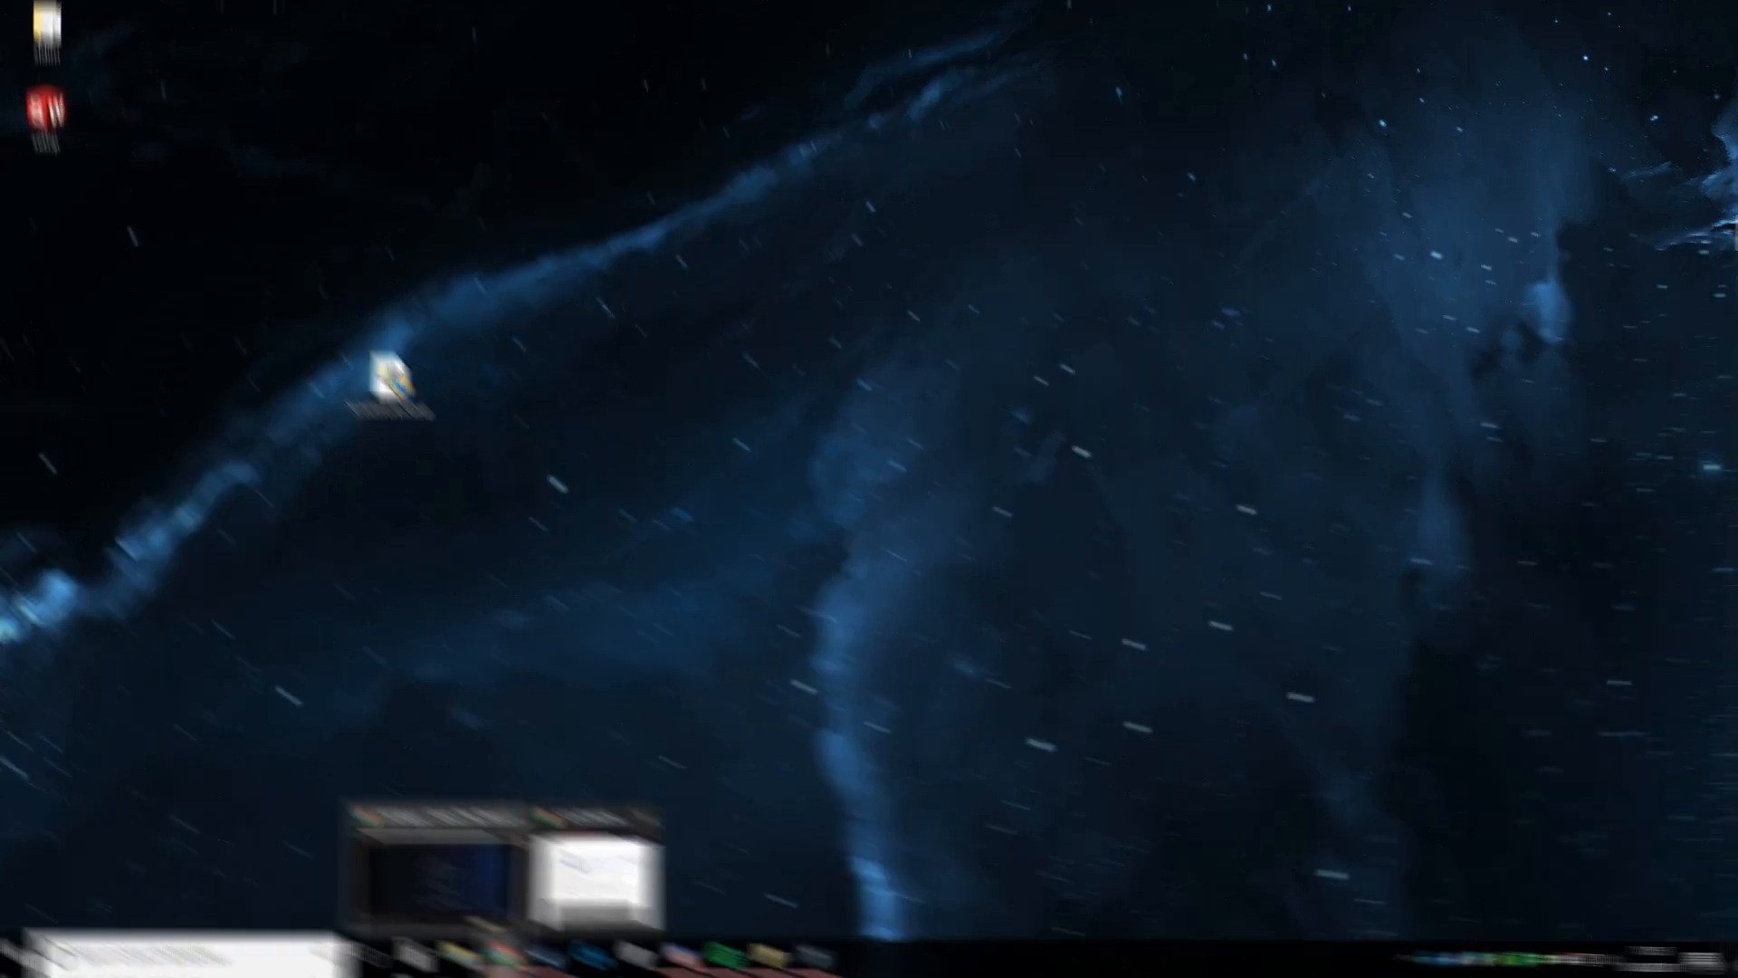